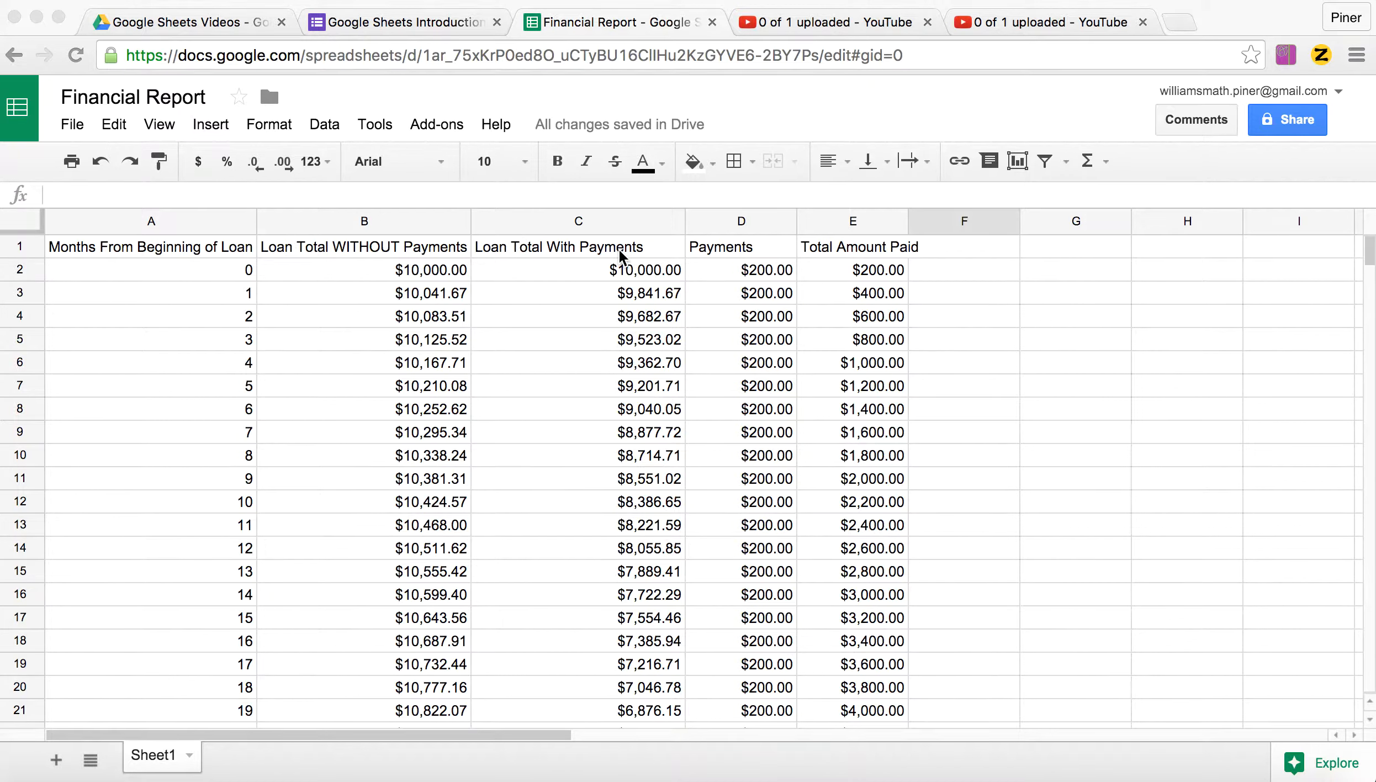
Set the starting Loan Total With Payments in cell C2 to $17,534.00
{"action": "double_click", "coordinate": [648, 268]}
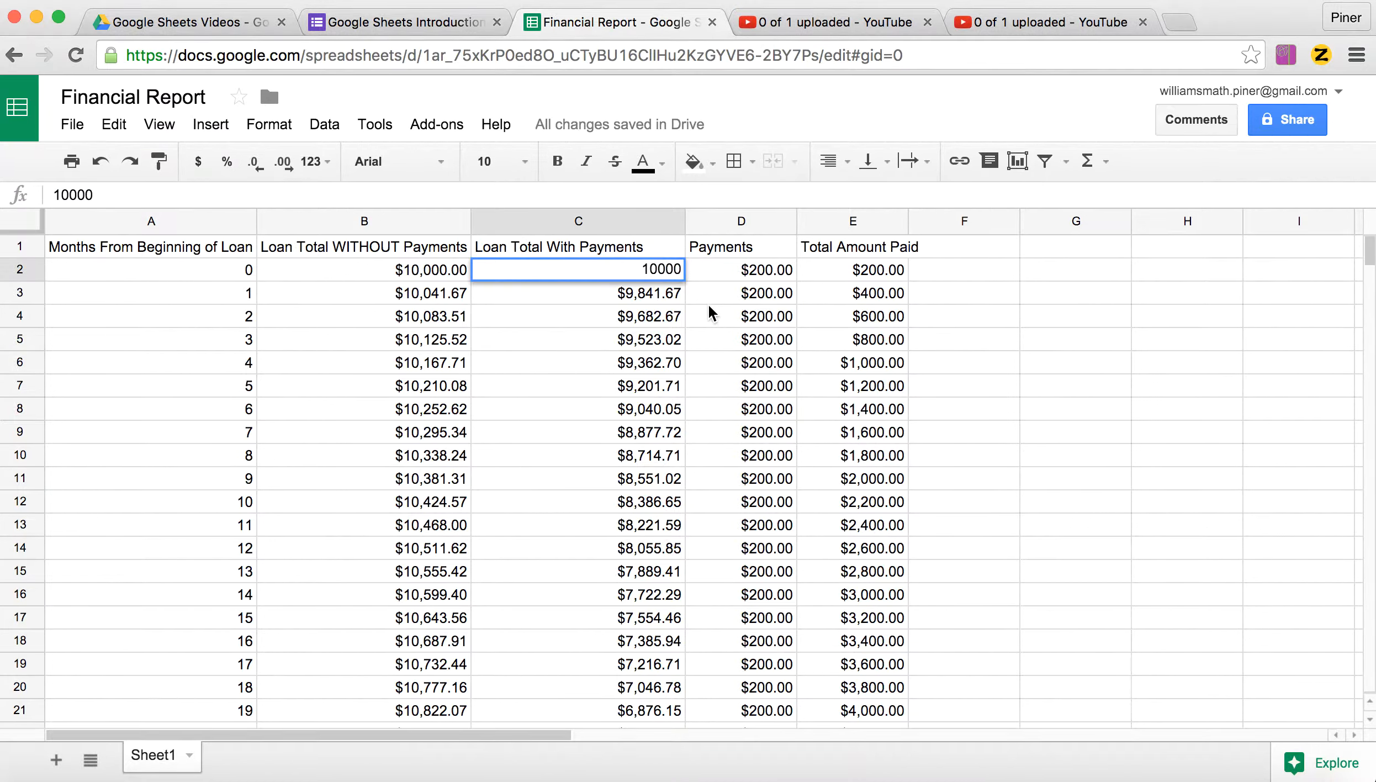
{"action": "key", "text": "BackSpace"}
{"action": "key", "text": "BackSpace"}
{"action": "key", "text": "BackSpace"}
{"action": "key", "text": "BackSpace"}
{"action": "key", "text": "BackSpace"}
{"action": "type", "text": "$17,534.00"}
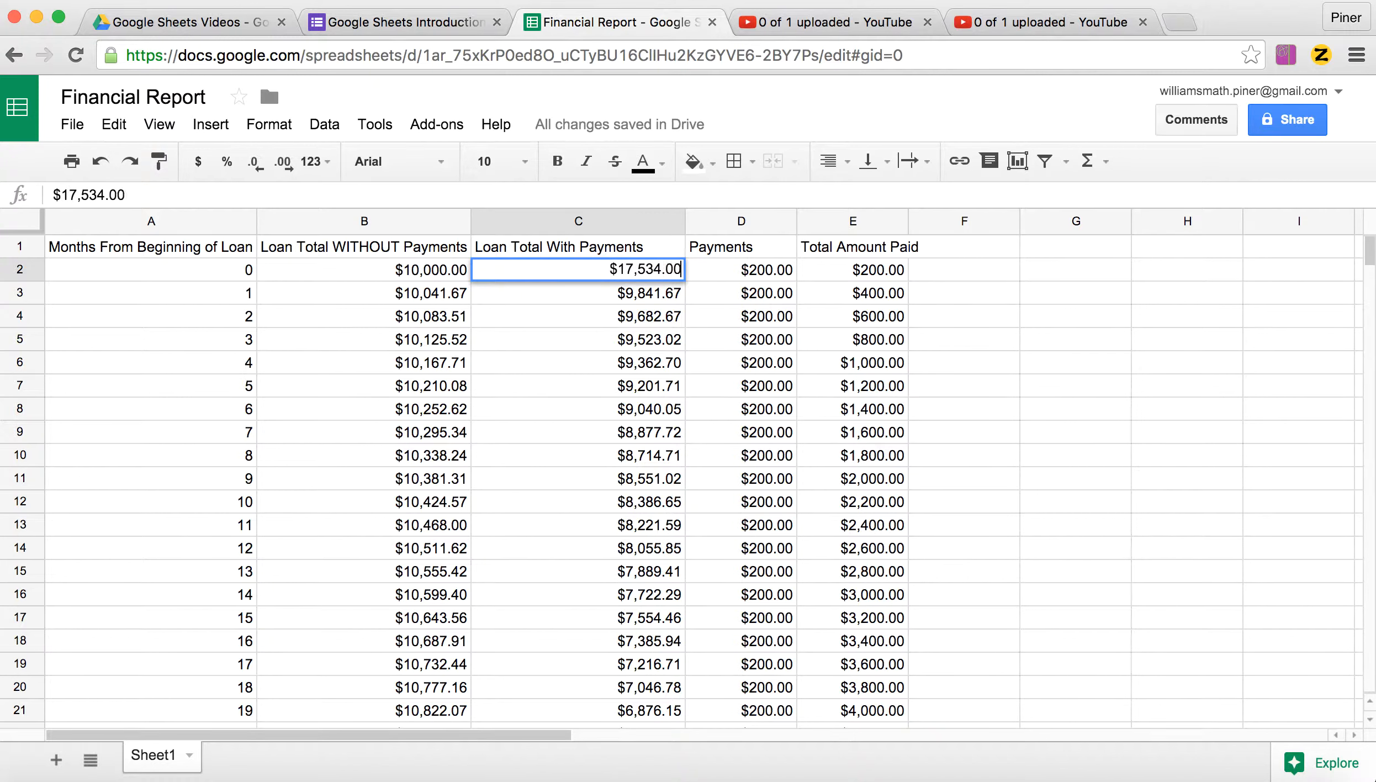
{"action": "key", "text": "Return"}
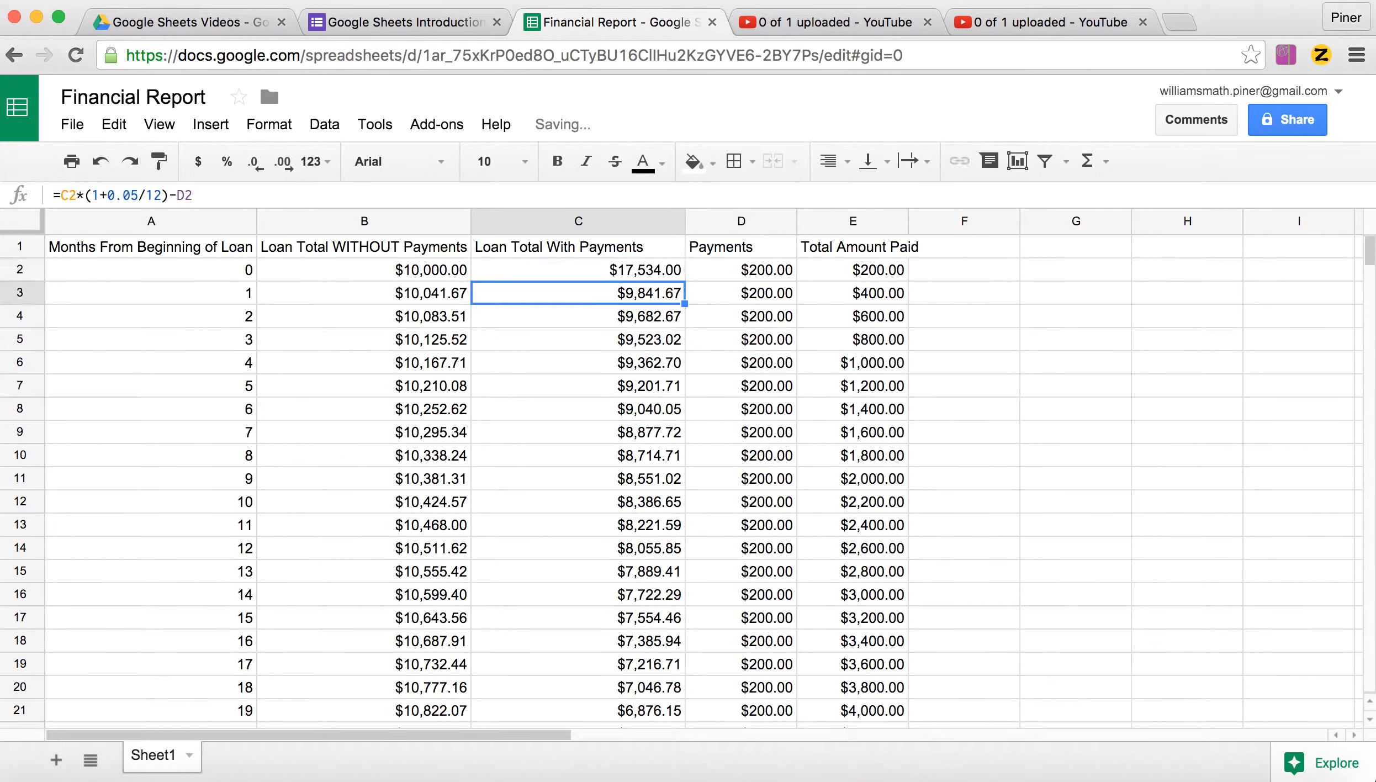
{"action": "double_click", "coordinate": [622, 266]}
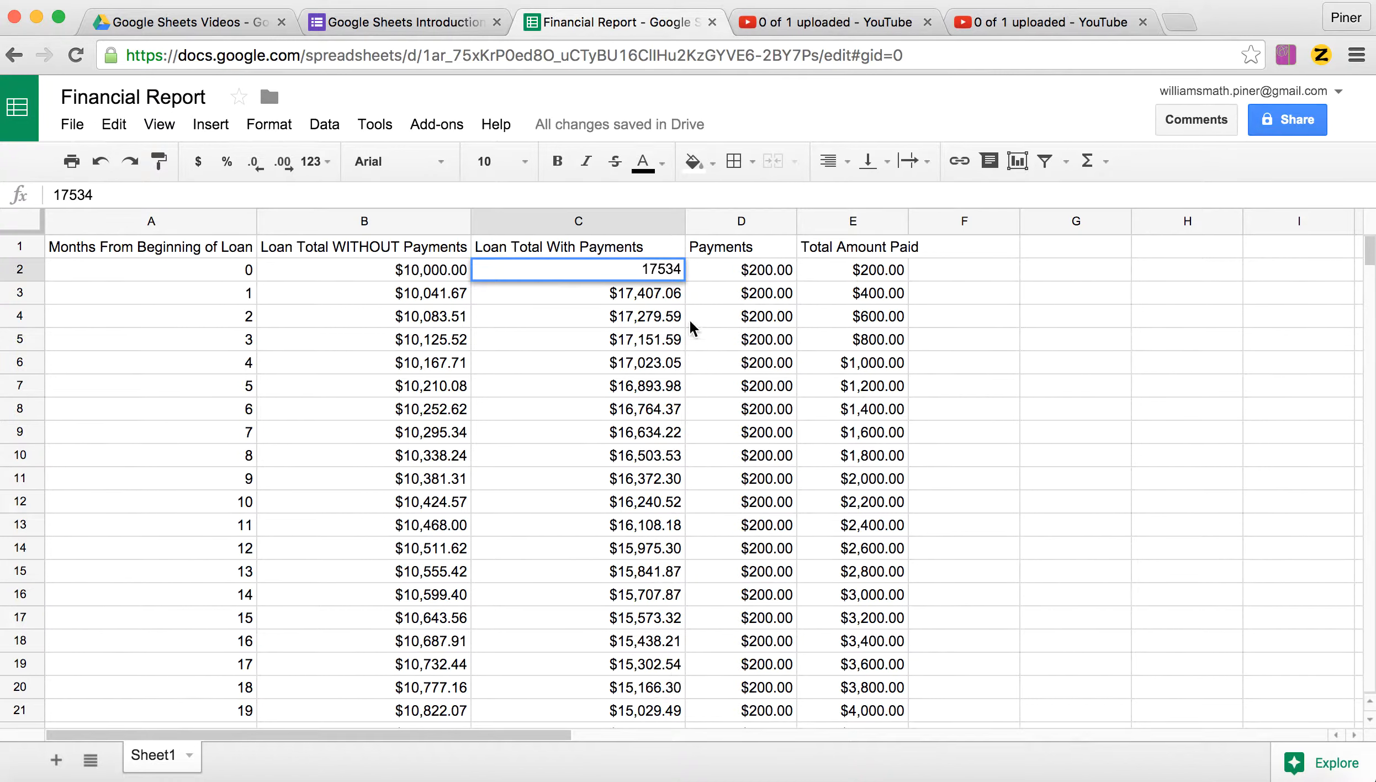
Set the month 0 payment in cell D2 to $350.00
{"action": "left_click", "coordinate": [783, 270]}
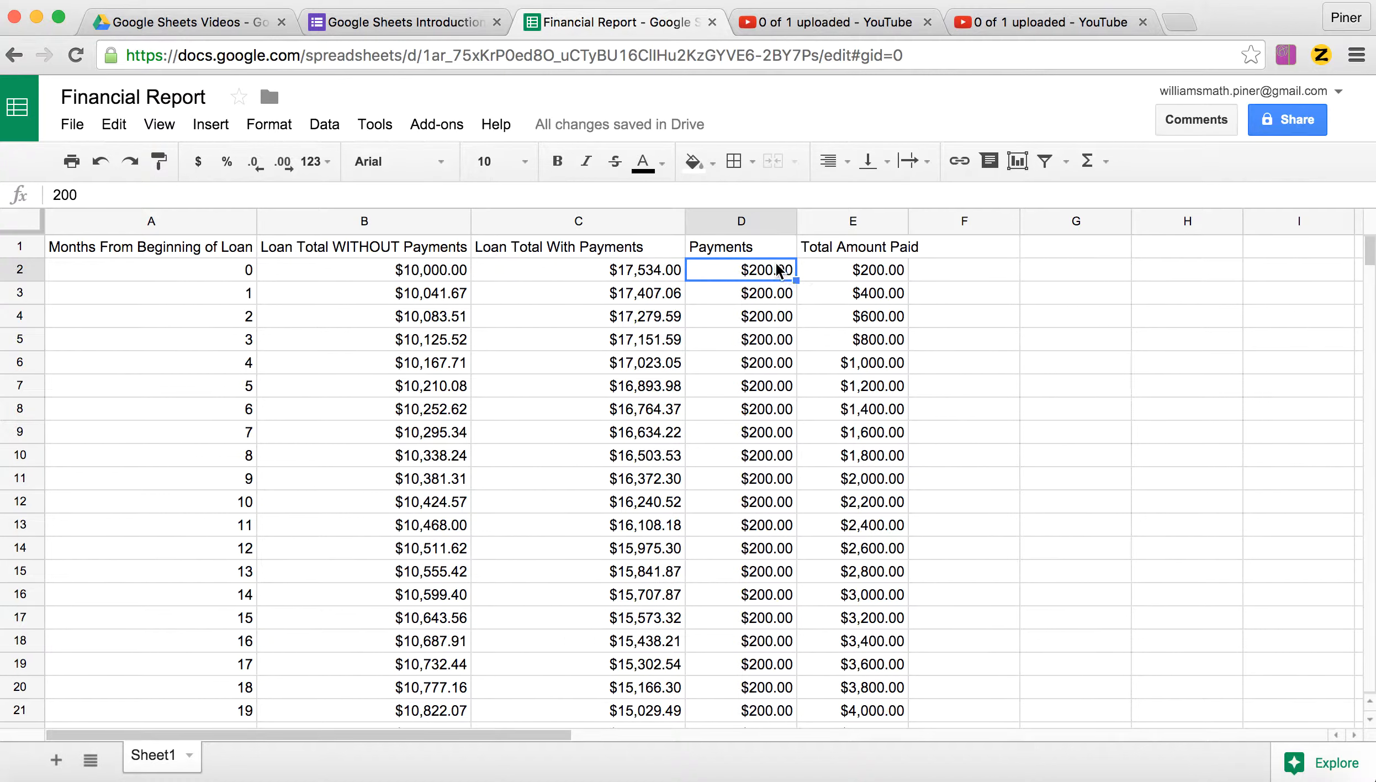
{"action": "double_click", "coordinate": [774, 271]}
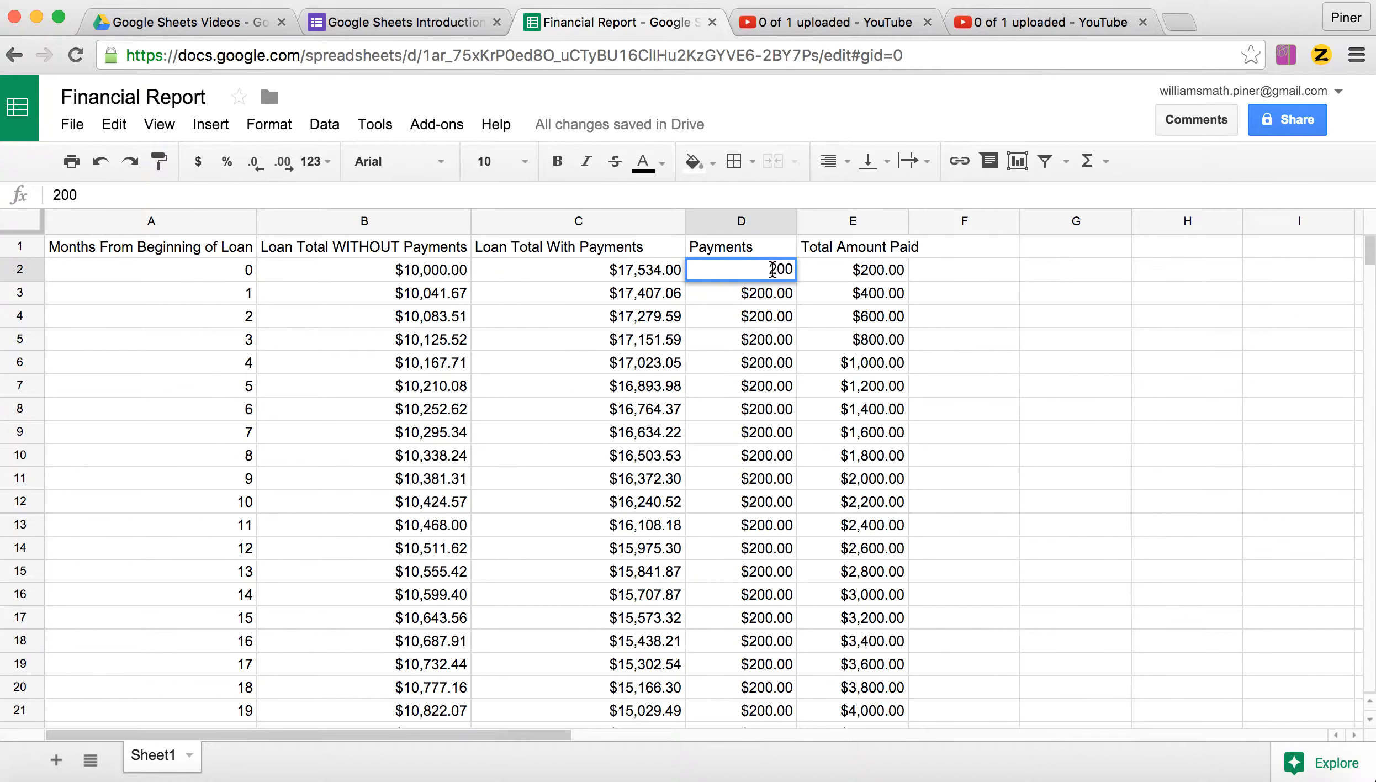
{"action": "key", "text": "BackSpace"}
{"action": "type", "text": "35"}
{"action": "key", "text": "BackSpace"}
{"action": "left_click", "coordinate": [771, 274]}
{"action": "type", "text": "$"}
{"action": "left_click", "coordinate": [788, 268]}
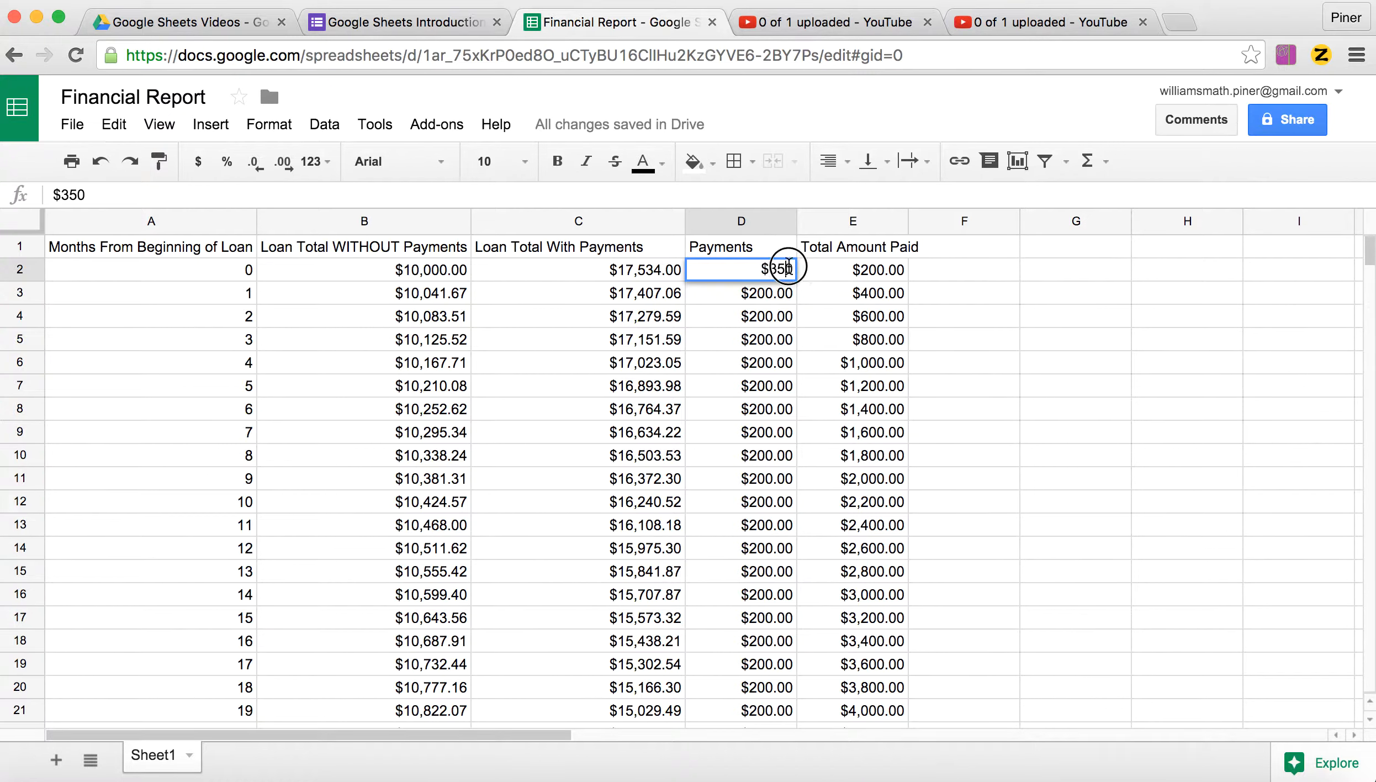
{"action": "type", "text": ".00"}
{"action": "key", "text": "Return"}
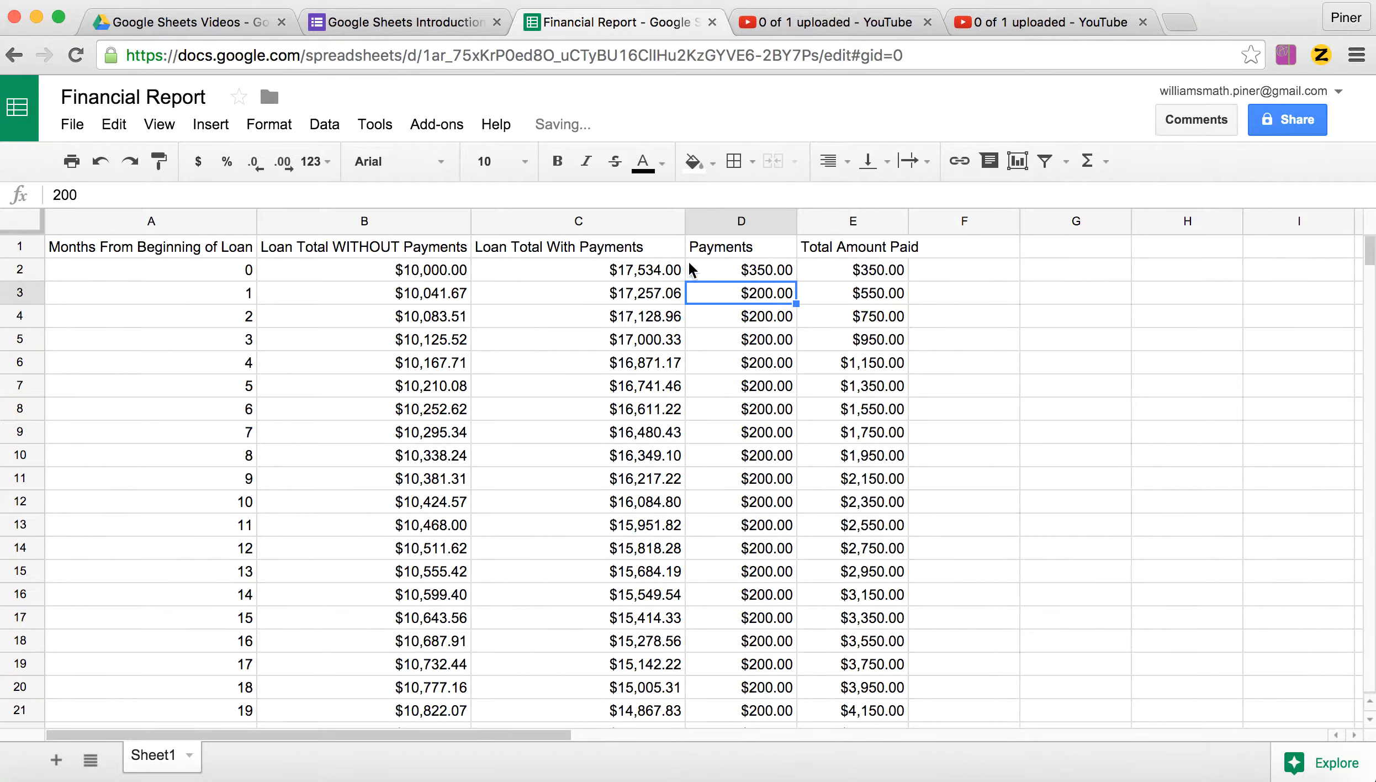
Change the annual interest rate in the month 1 formula in C3 to 0.07, giving =C2*(1+0.07/12)-D2
{"action": "left_click", "coordinate": [643, 272]}
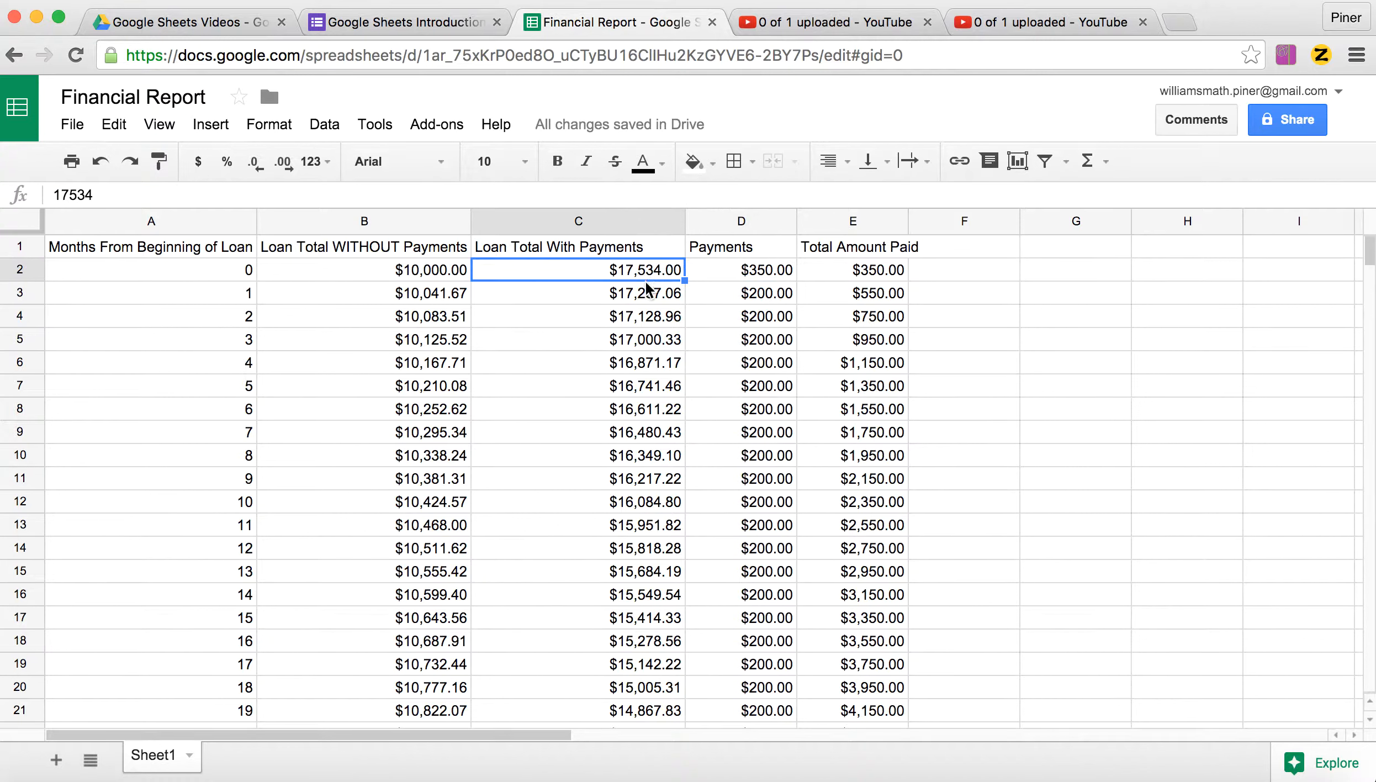
{"action": "double_click", "coordinate": [646, 291]}
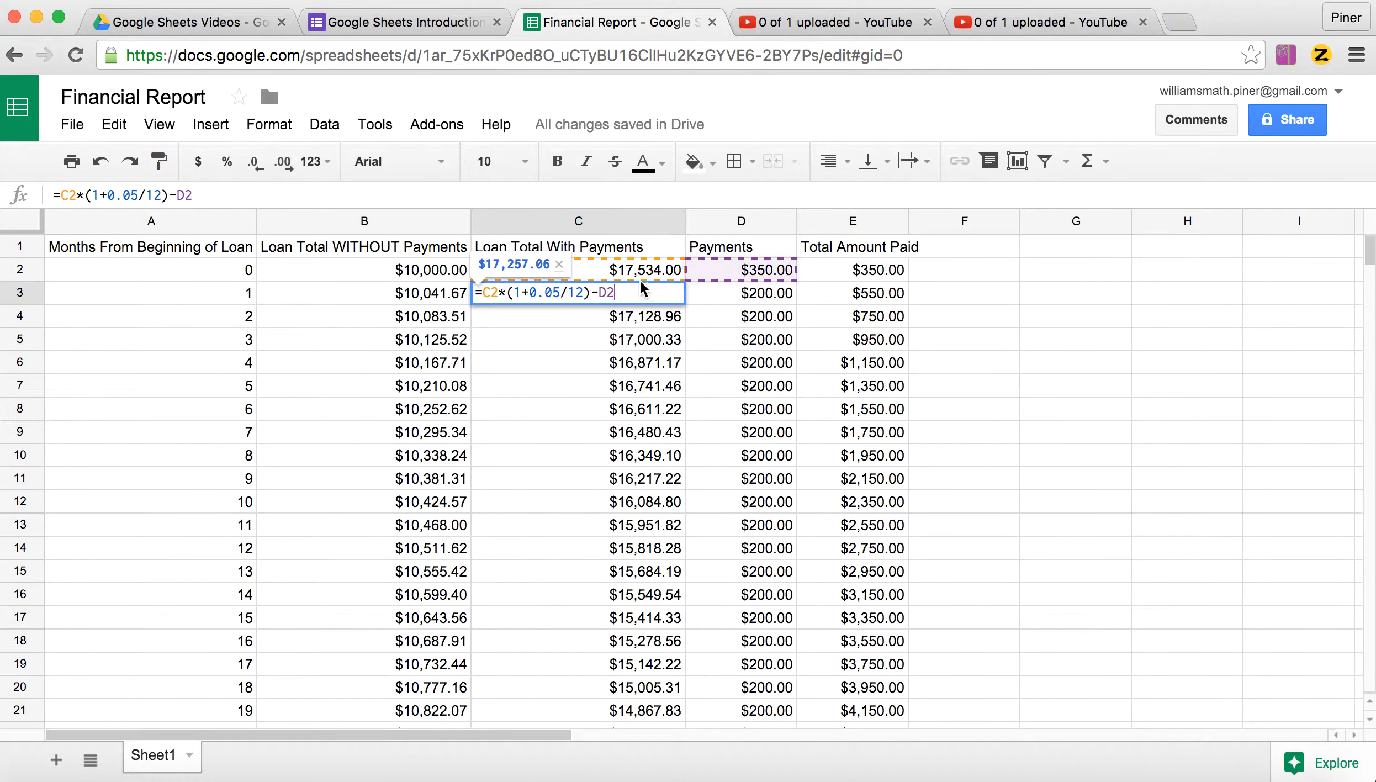
{"action": "left_click", "coordinate": [559, 292]}
{"action": "key", "text": "BackSpace"}
{"action": "type", "text": "7"}
{"action": "key", "text": "Return"}
{"action": "left_click", "coordinate": [589, 270]}
{"action": "double_click", "coordinate": [589, 271]}
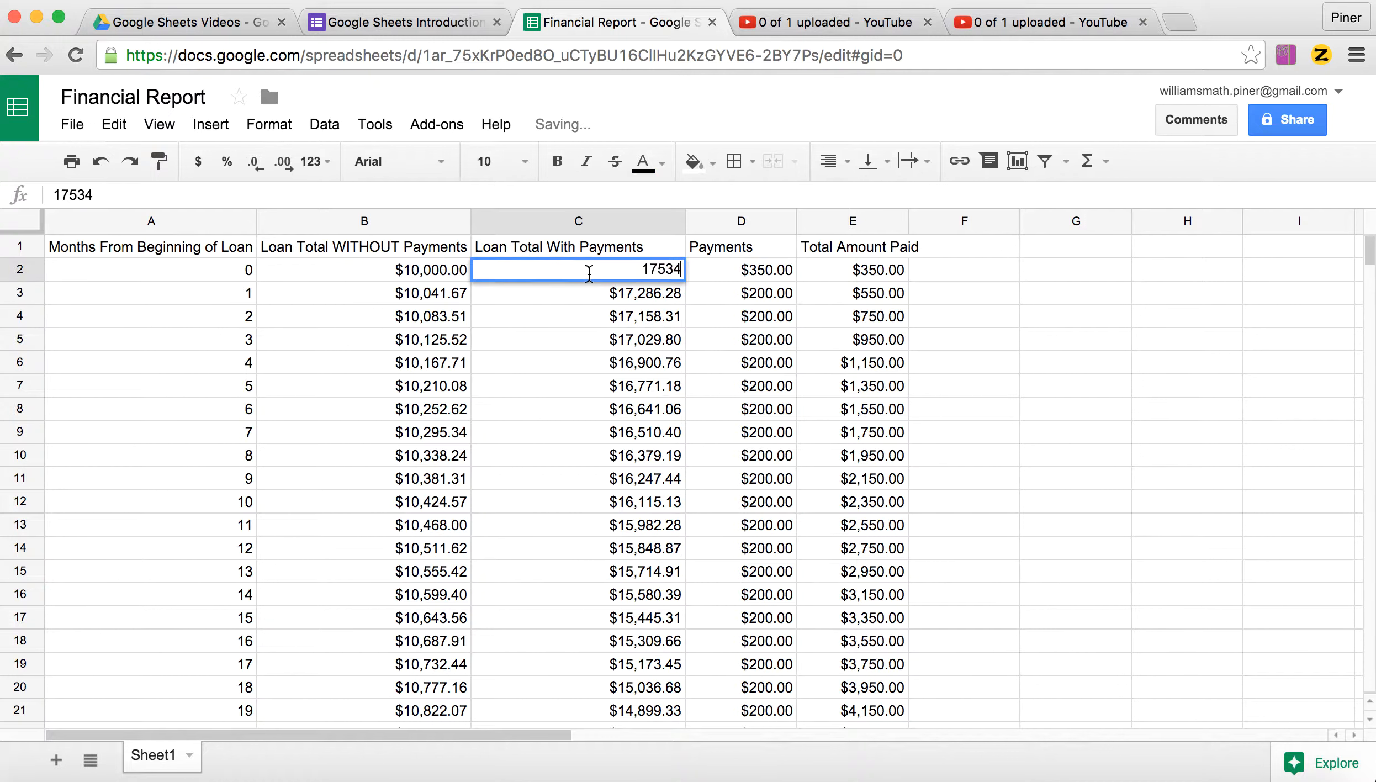
Enter 350 as the month 1 payment in D3, and copy the D2 payment into that cell
{"action": "left_click", "coordinate": [752, 293]}
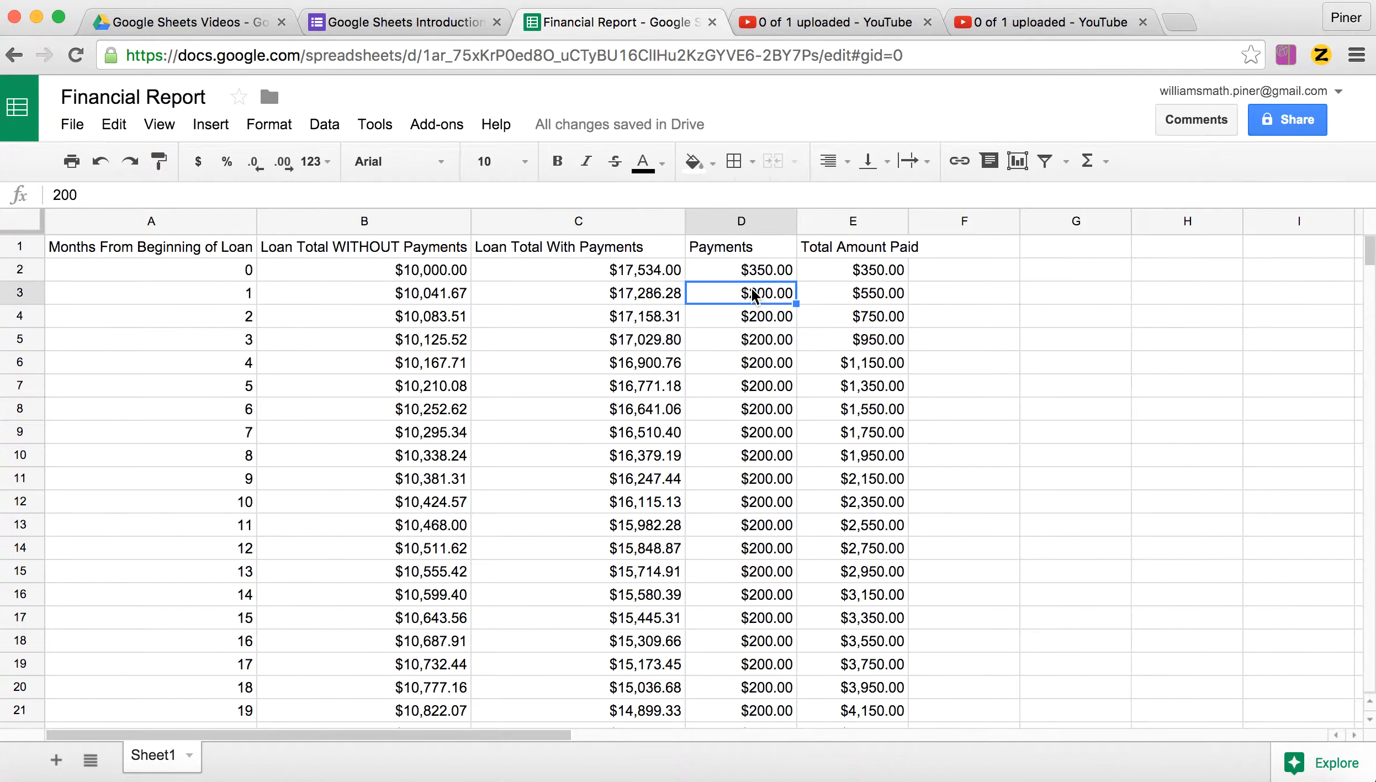
{"action": "left_click", "coordinate": [652, 293]}
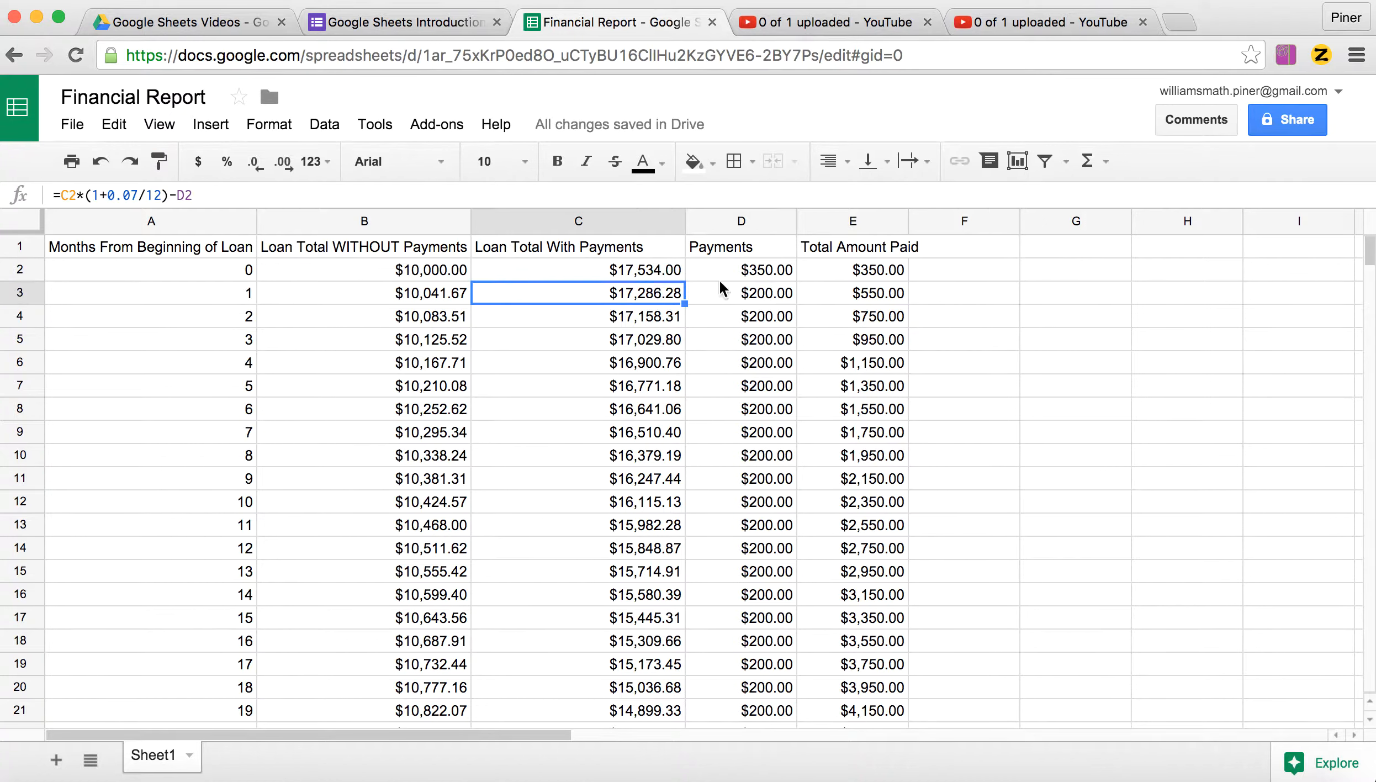
{"action": "double_click", "coordinate": [751, 292]}
{"action": "left_click", "coordinate": [778, 297]}
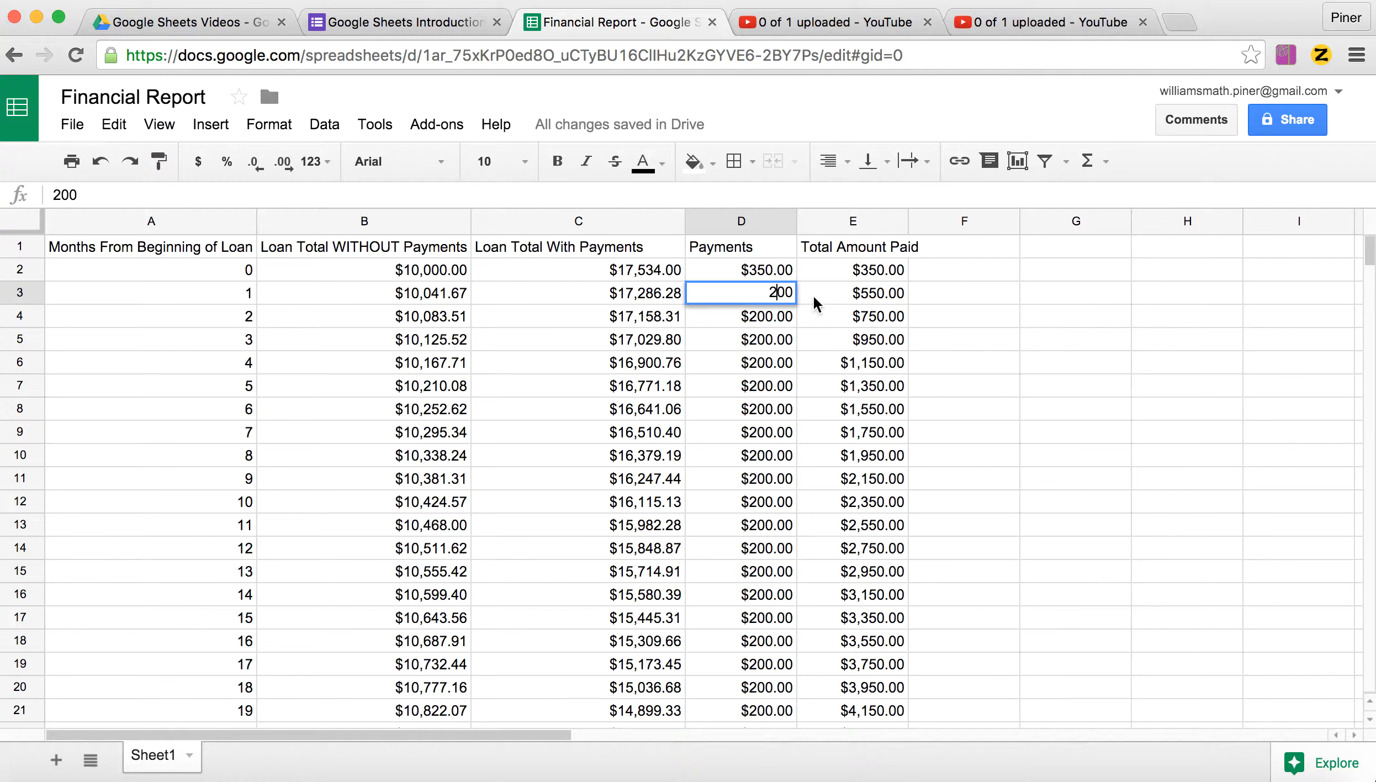
{"action": "key", "text": "BackSpace"}
{"action": "type", "text": "3"}
{"action": "key", "text": "BackSpace"}
{"action": "type", "text": "50"}
{"action": "left_click", "coordinate": [761, 272]}
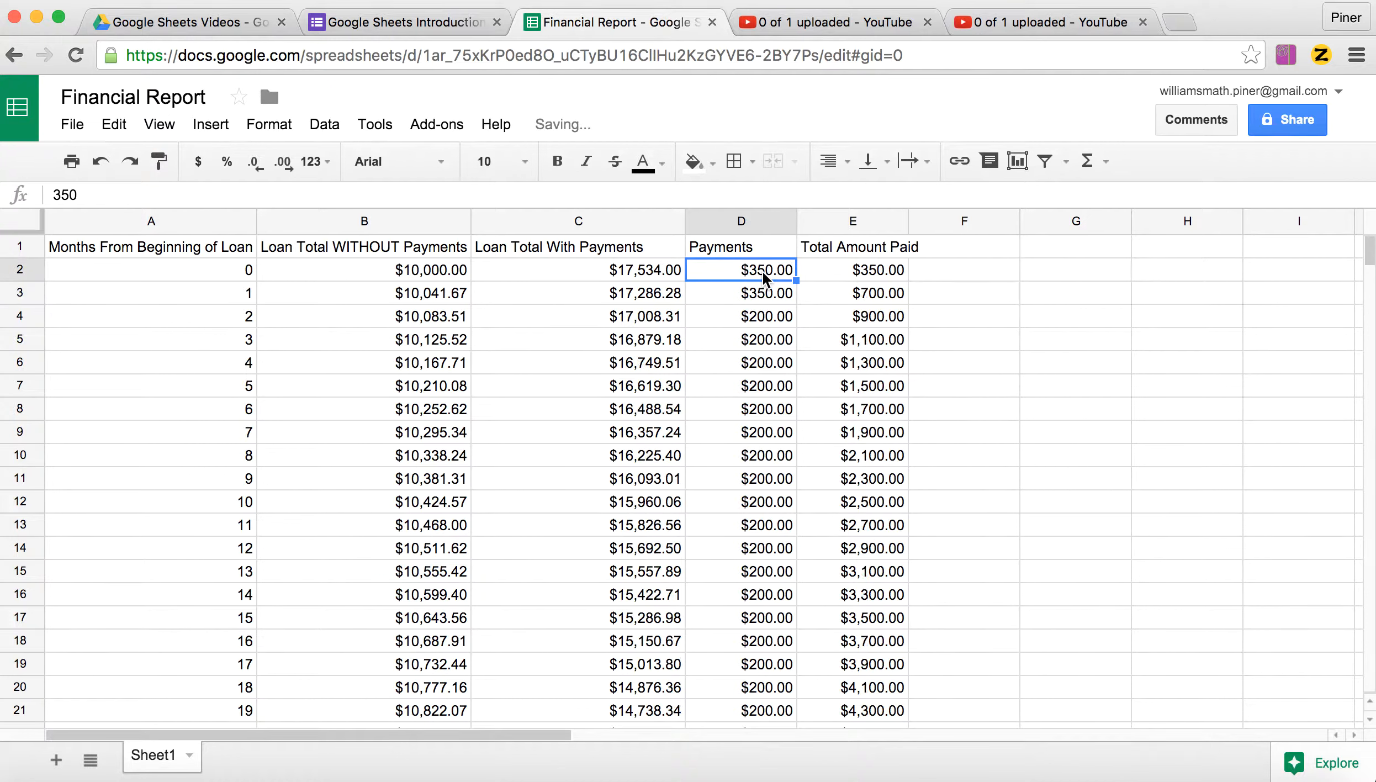
{"action": "key", "text": "ctrl+c"}
{"action": "left_click", "coordinate": [756, 296]}
{"action": "key", "text": "ctrl+v"}
Copy the month 1 cells C3:E3 into all the remaining month rows of columns C to E
{"action": "left_click", "coordinate": [653, 298]}
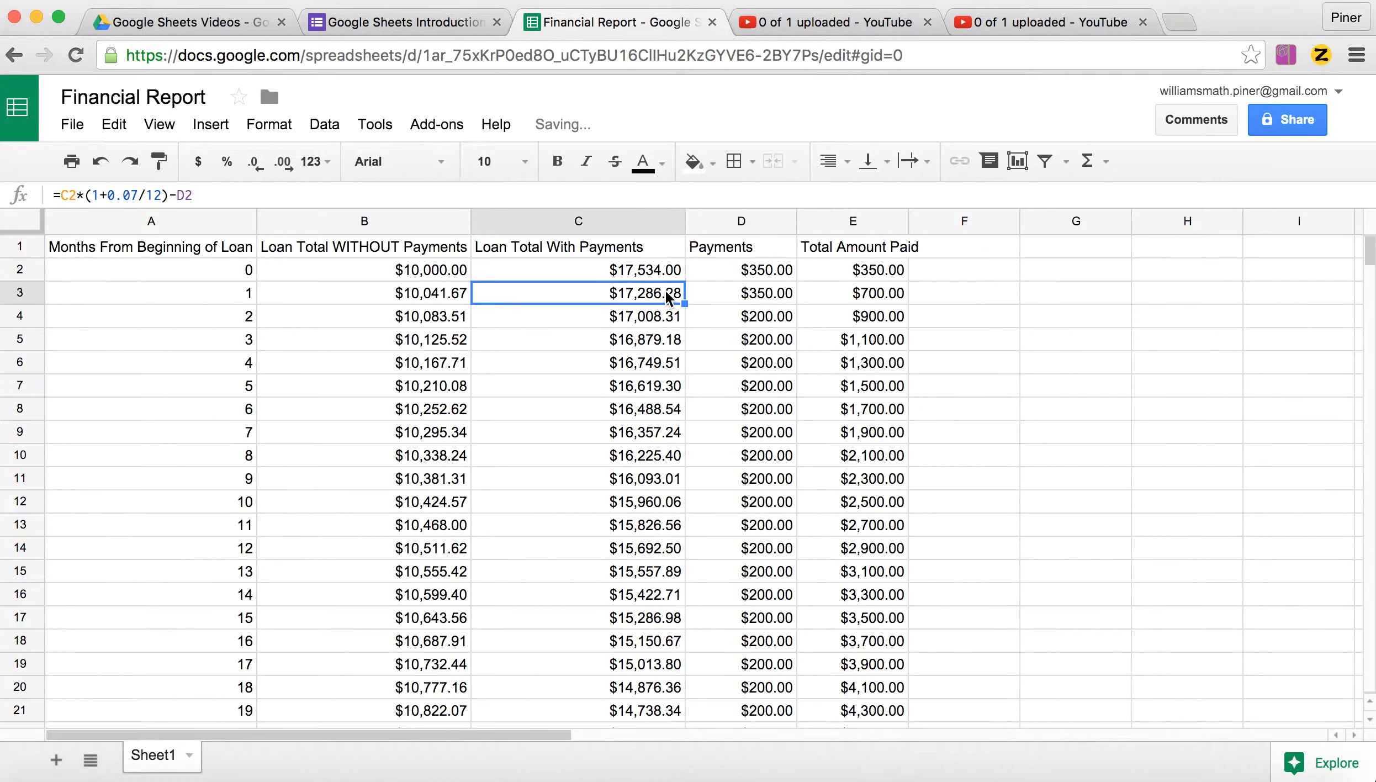
{"action": "key", "text": "shift+Right"}
{"action": "key", "text": "shift+Right"}
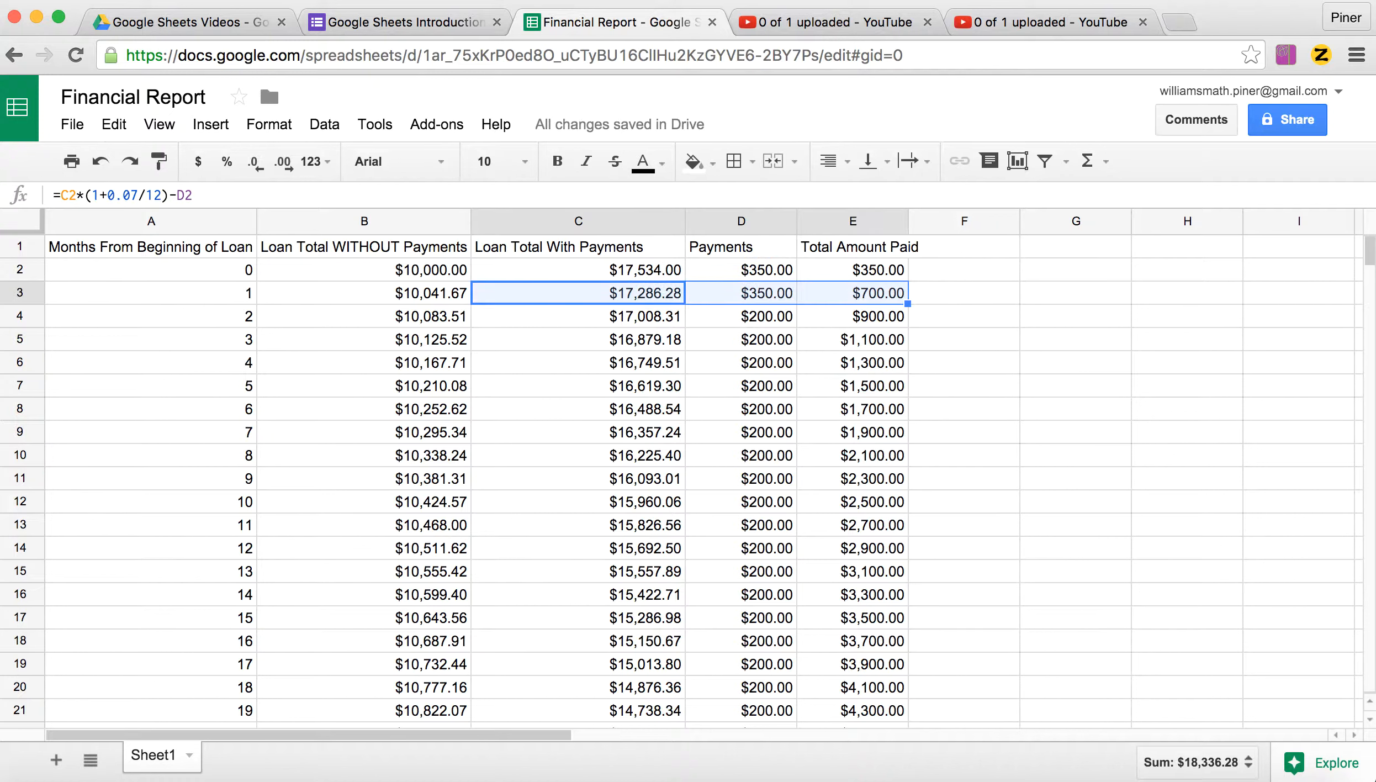
{"action": "key", "text": "super+c"}
{"action": "key", "text": "Down"}
{"action": "key", "text": "shift+Right"}
{"action": "key", "text": "shift+Right"}
{"action": "key", "text": "shift+super+Down"}
{"action": "key", "text": "super+v"}
{"action": "key", "text": "Right"}
{"action": "key", "text": "Right"}
{"action": "key", "text": "Right"}
{"action": "key", "text": "Right"}
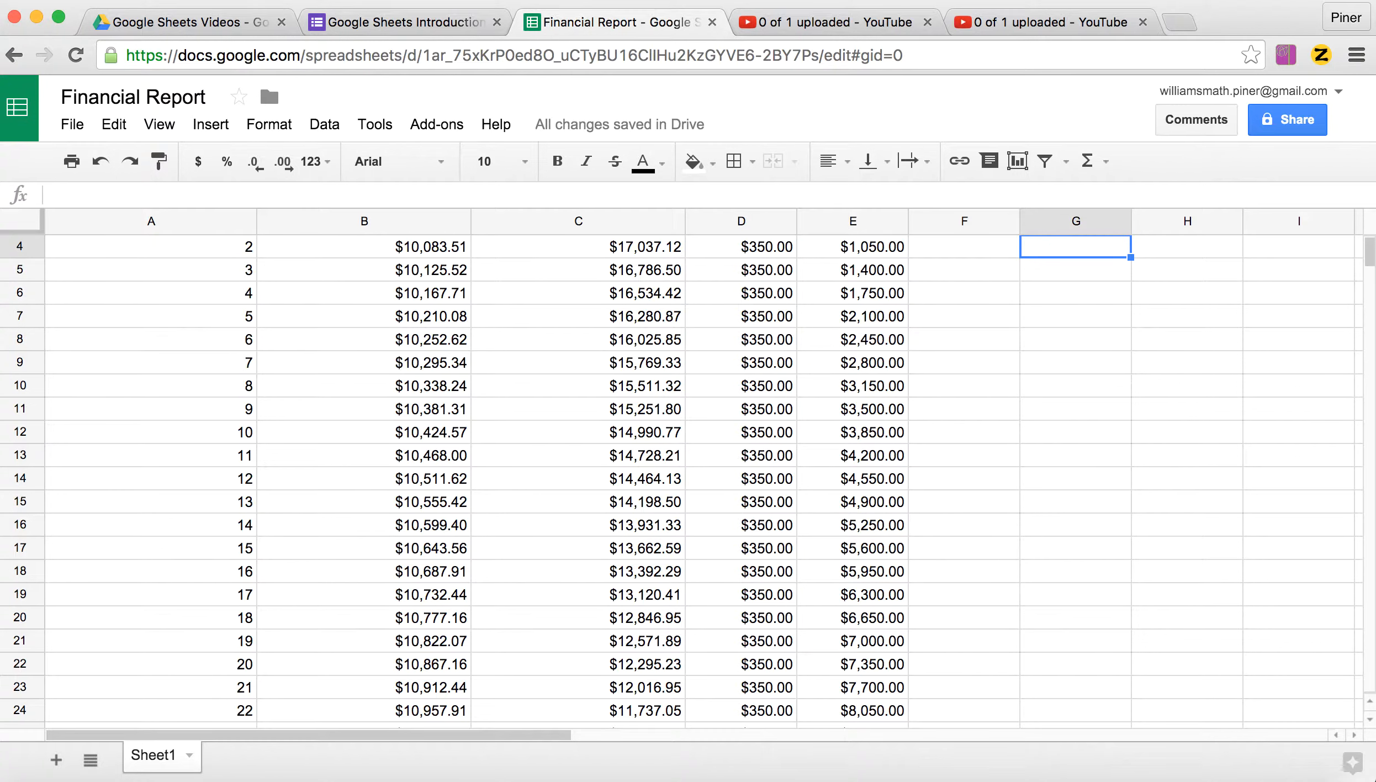
Narrow column C to the width of its header and auto-fit column E to its content
{"action": "scroll", "coordinate": [726, 401], "scroll_direction": "up", "scroll_amount": 3}
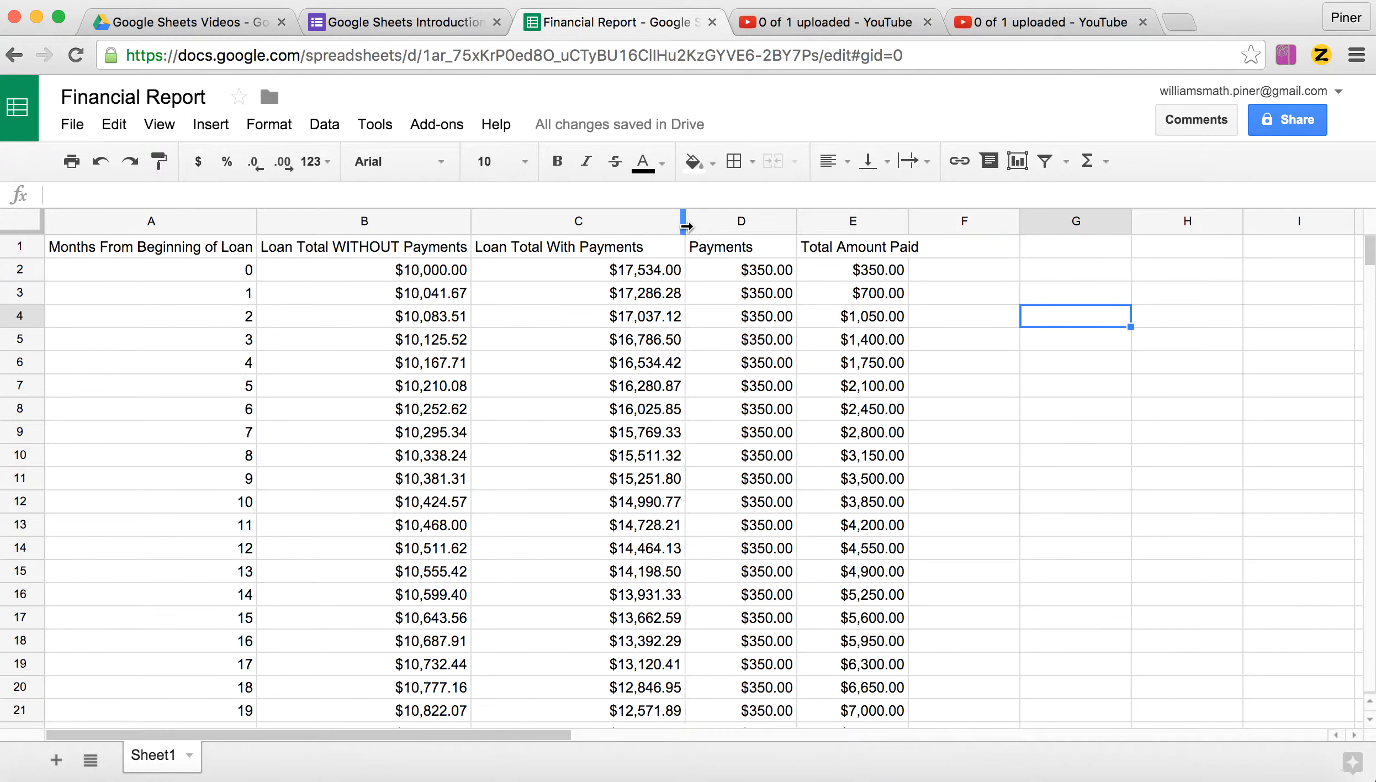
{"action": "left_click_drag", "start_coordinate": [685, 225], "coordinate": [646, 225]}
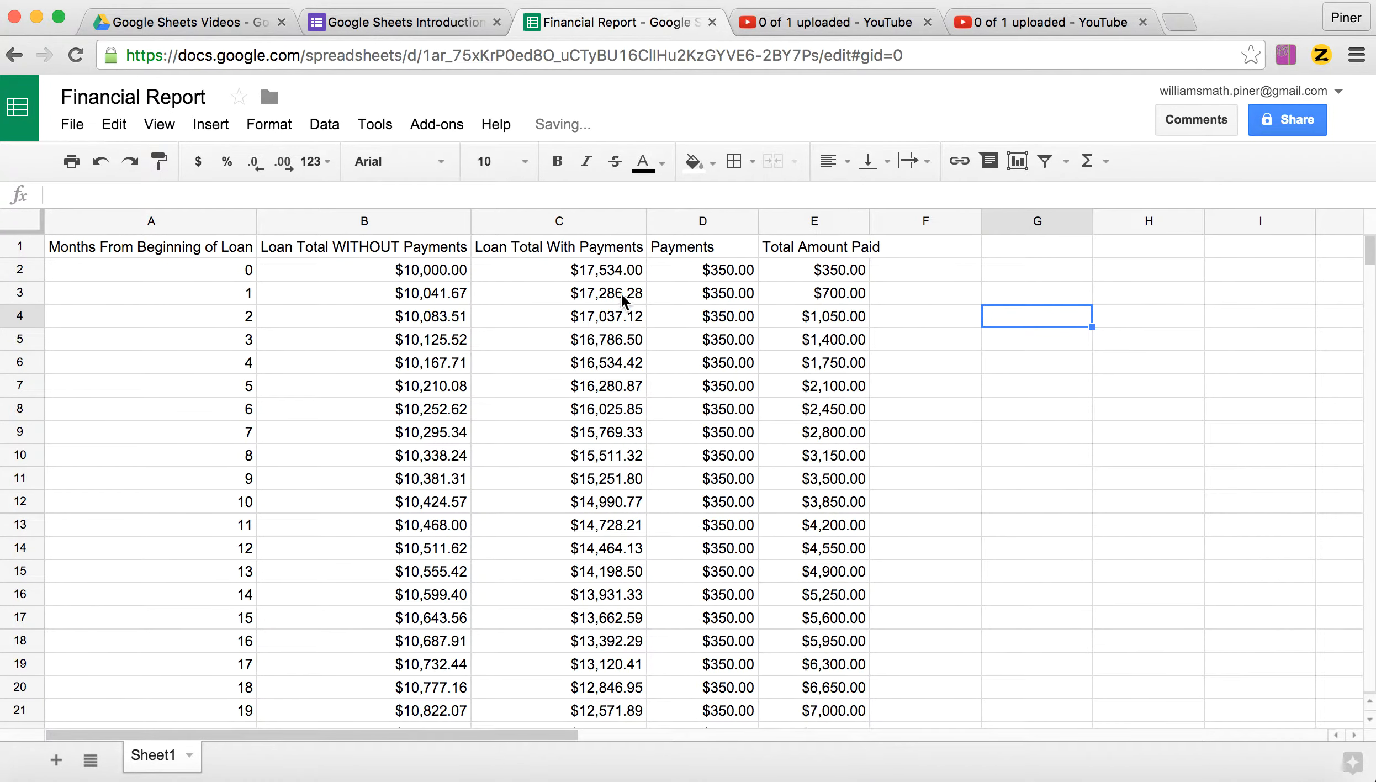
{"action": "double_click", "coordinate": [867, 221]}
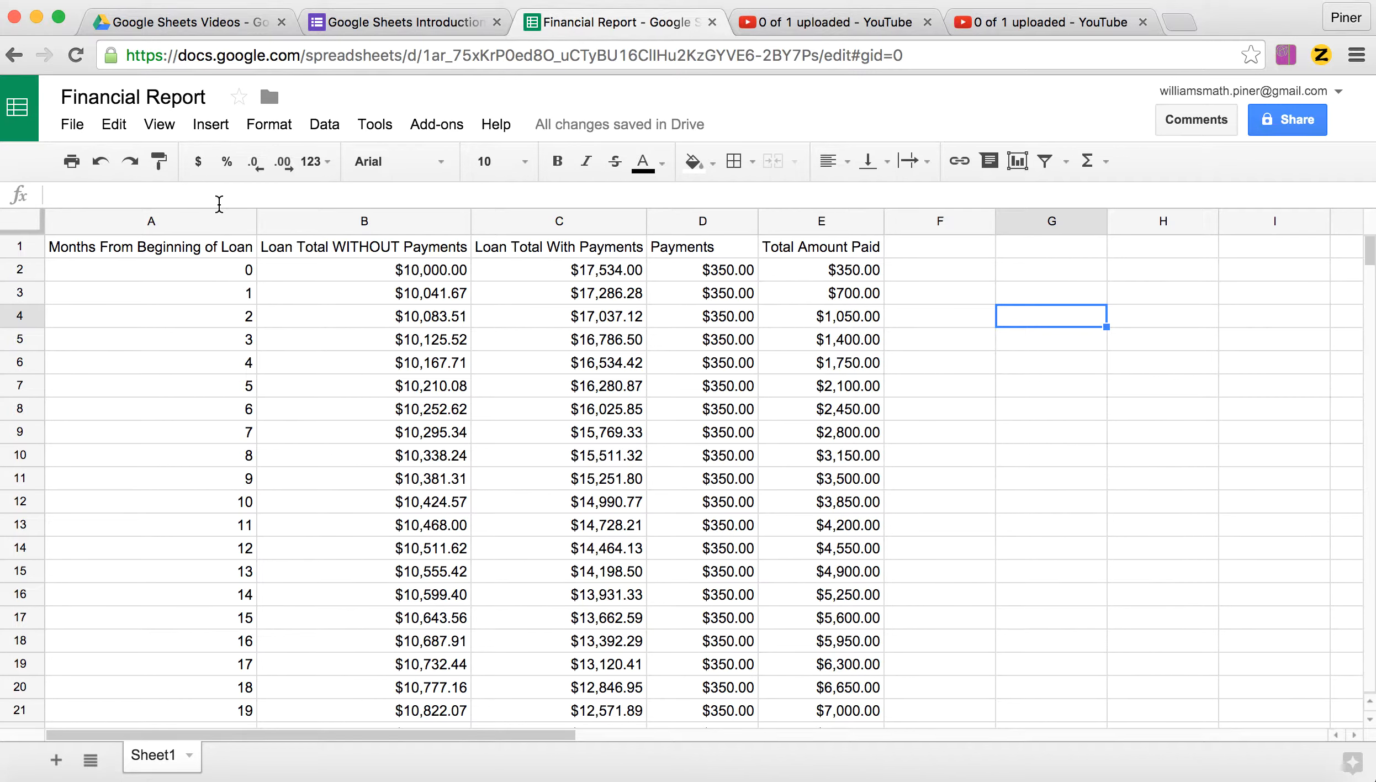
Start a new chart from only column A, Months From Beginning of Loan, and column C, Loan Total With Payments
{"action": "left_click", "coordinate": [172, 218]}
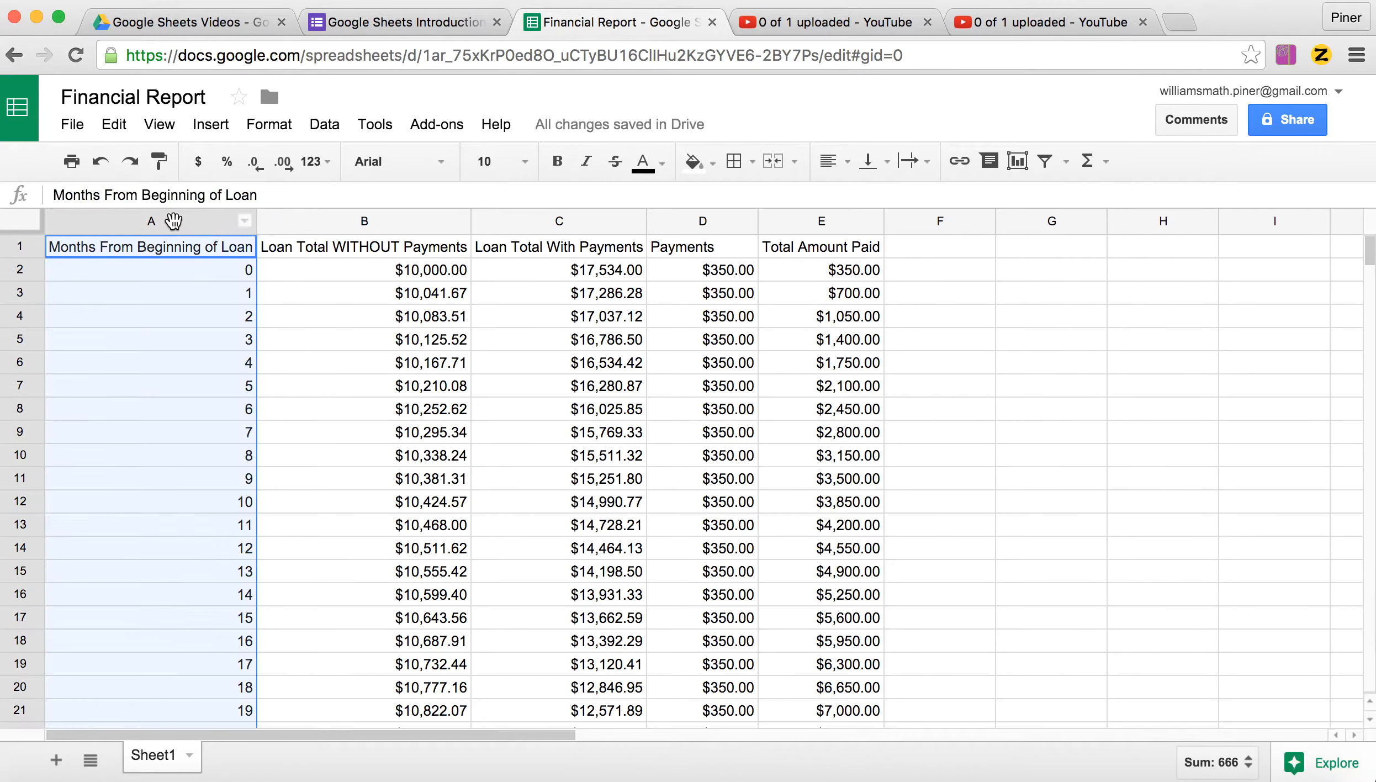
{"action": "left_click", "coordinate": [577, 222], "text": "shift"}
{"action": "left_click", "coordinate": [574, 221]}
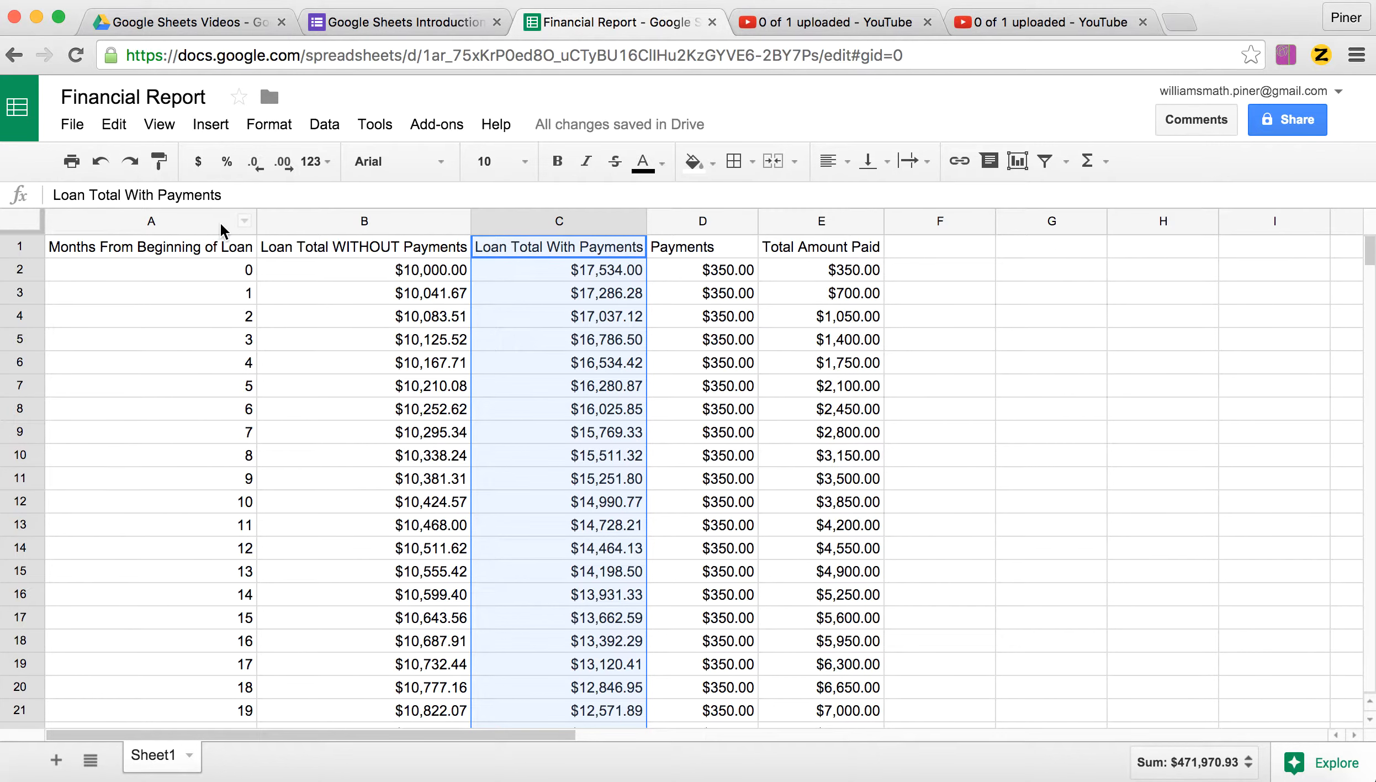
{"action": "left_click", "coordinate": [175, 225]}
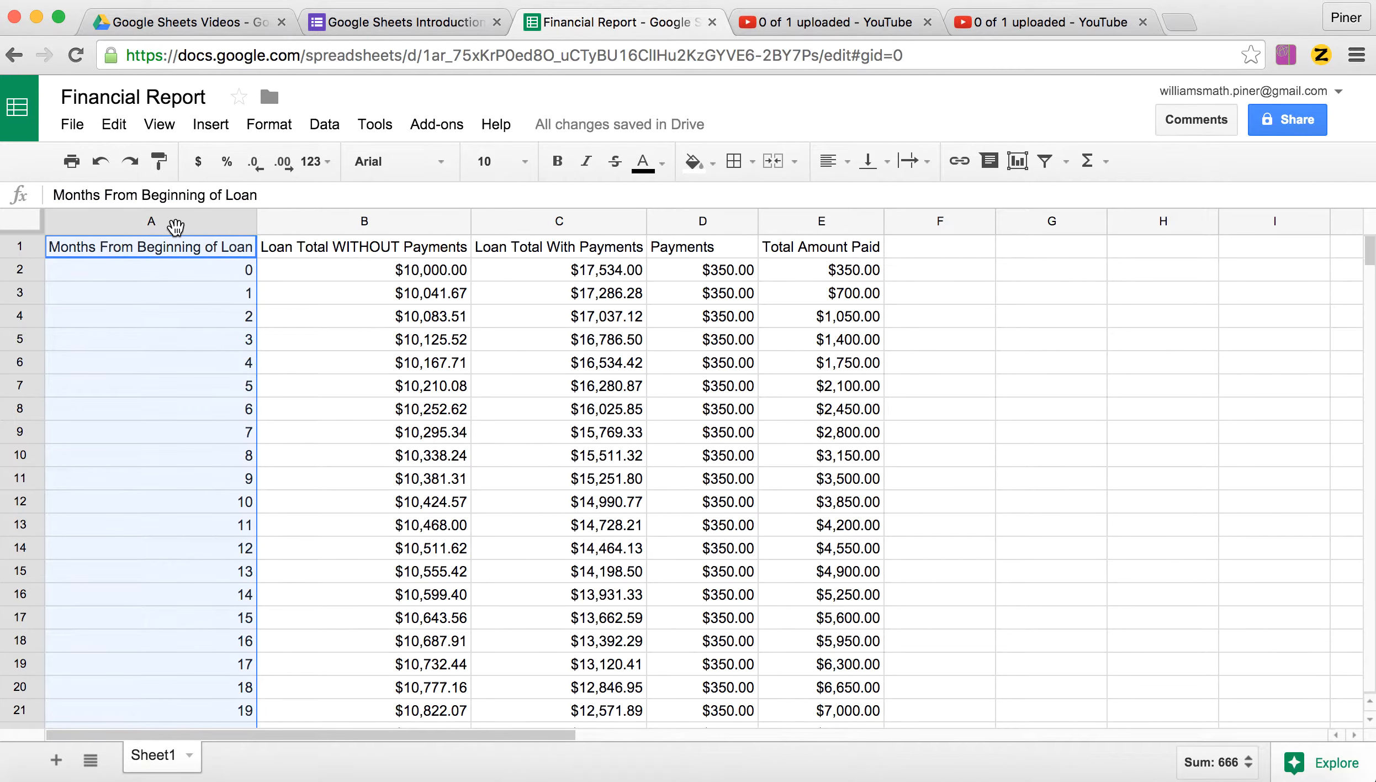
{"action": "left_click", "coordinate": [575, 225], "text": "super"}
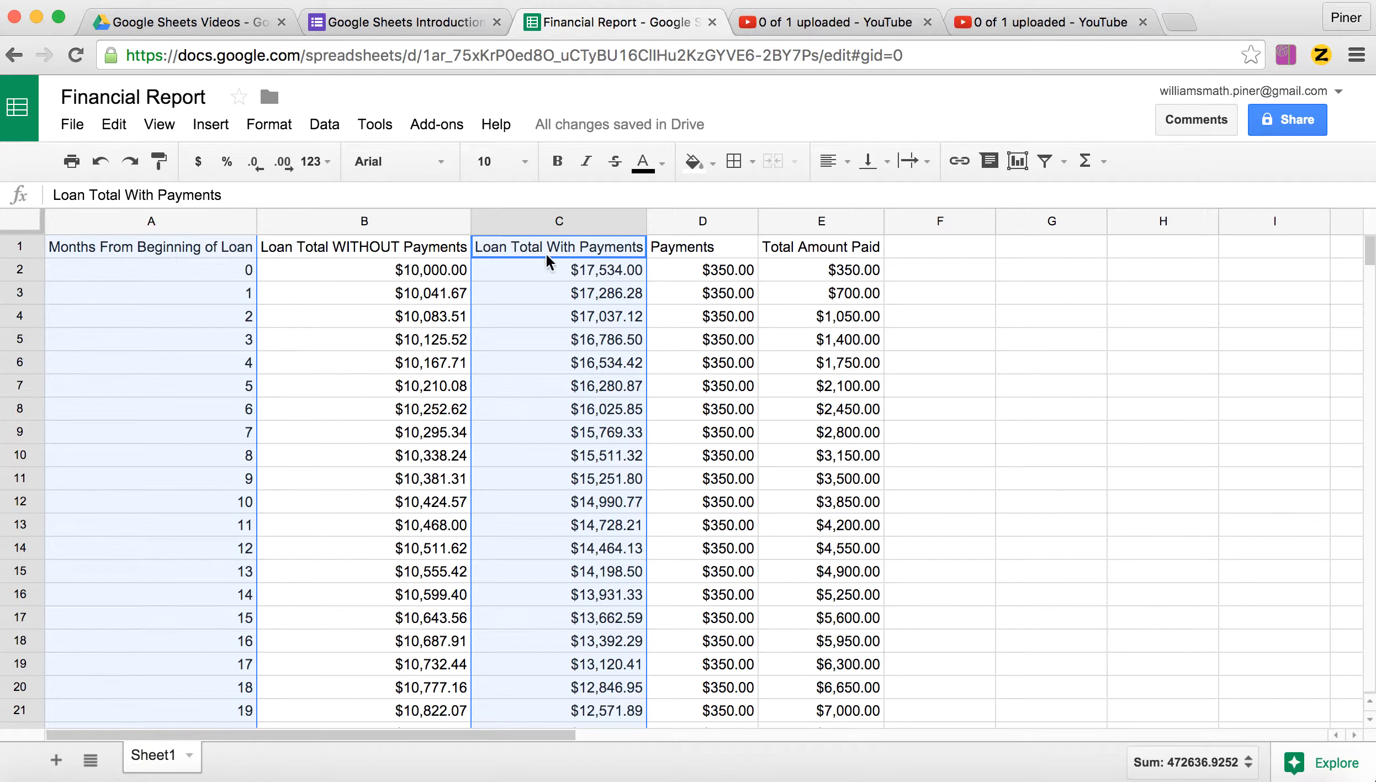
{"action": "left_click", "coordinate": [209, 123]}
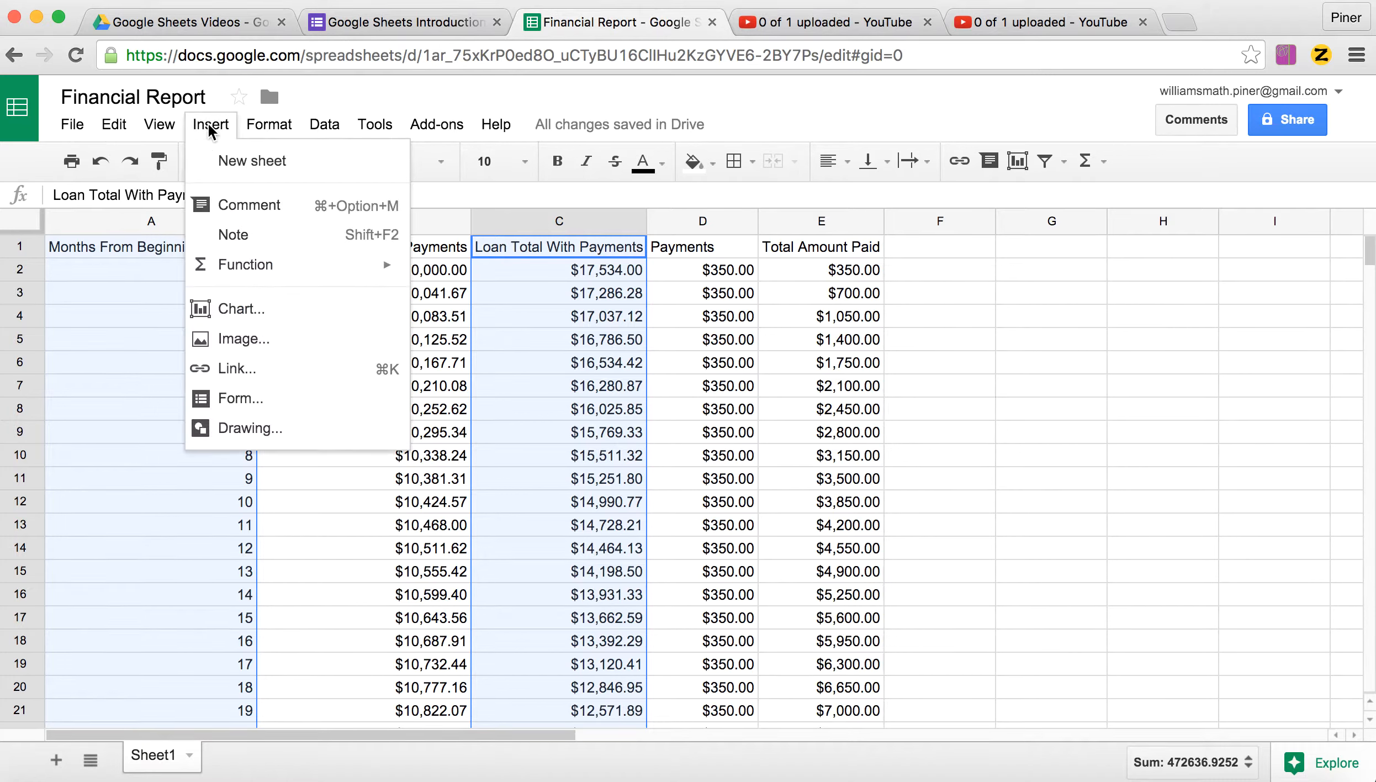
{"action": "left_click", "coordinate": [228, 309]}
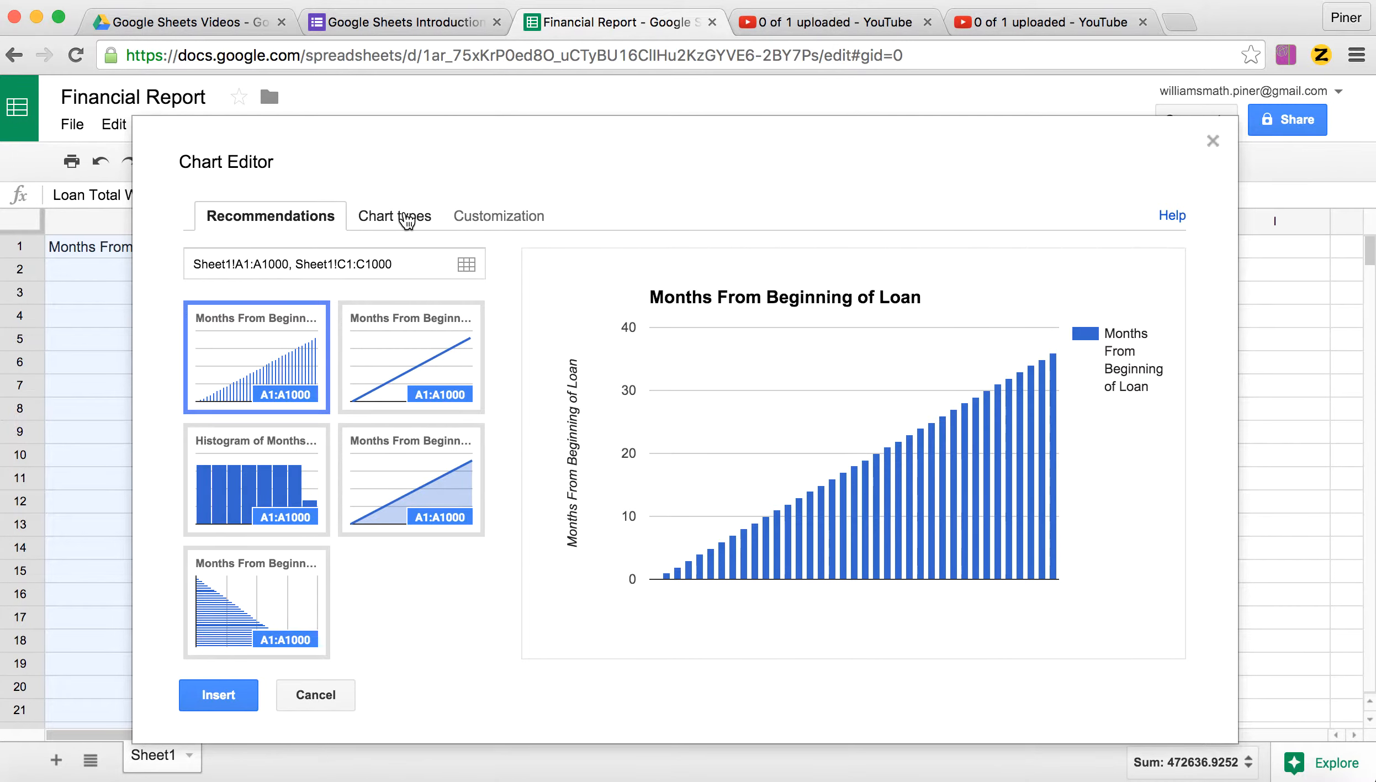
Set the chart type to a scatter chart of loan total against months
{"action": "left_click", "coordinate": [406, 220]}
{"action": "scroll", "coordinate": [301, 547], "scroll_direction": "down", "scroll_amount": 10}
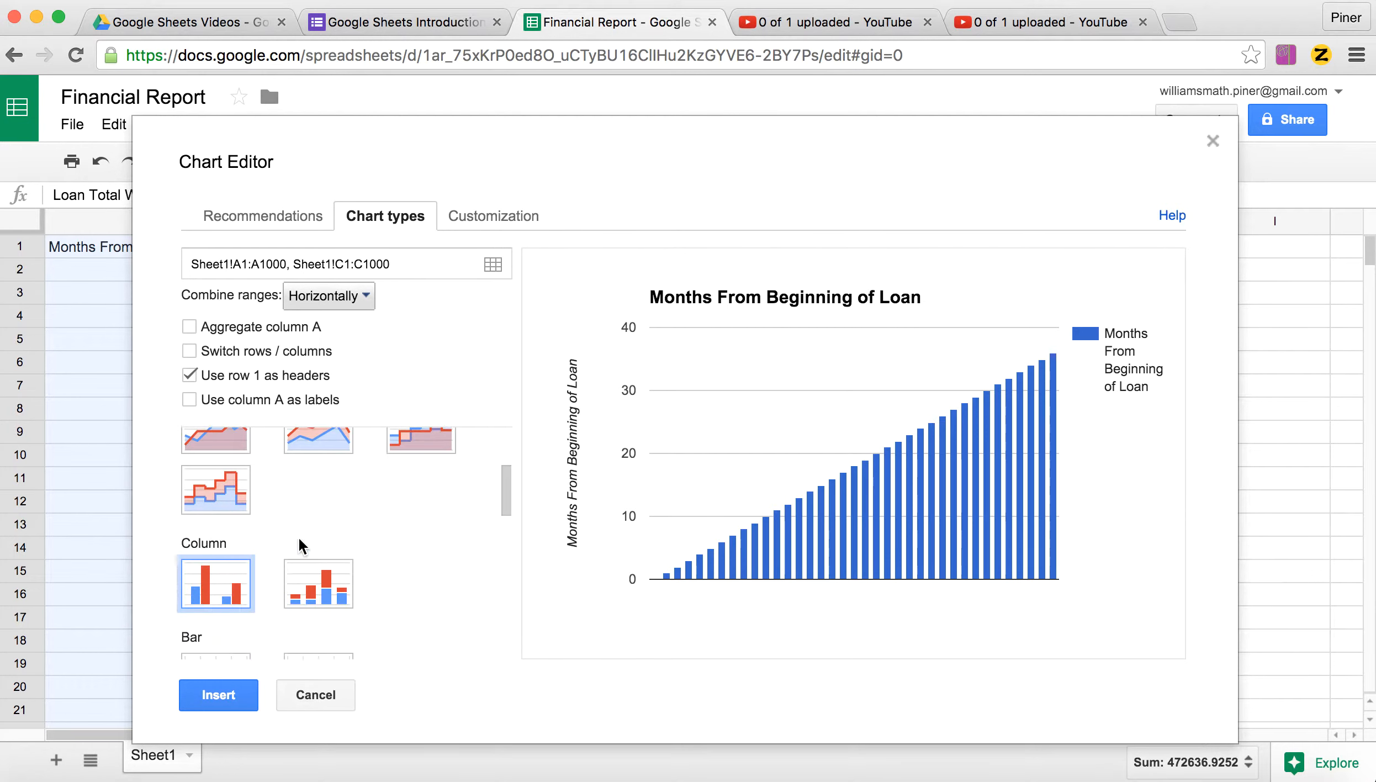
{"action": "scroll", "coordinate": [301, 545], "scroll_direction": "down", "scroll_amount": 3}
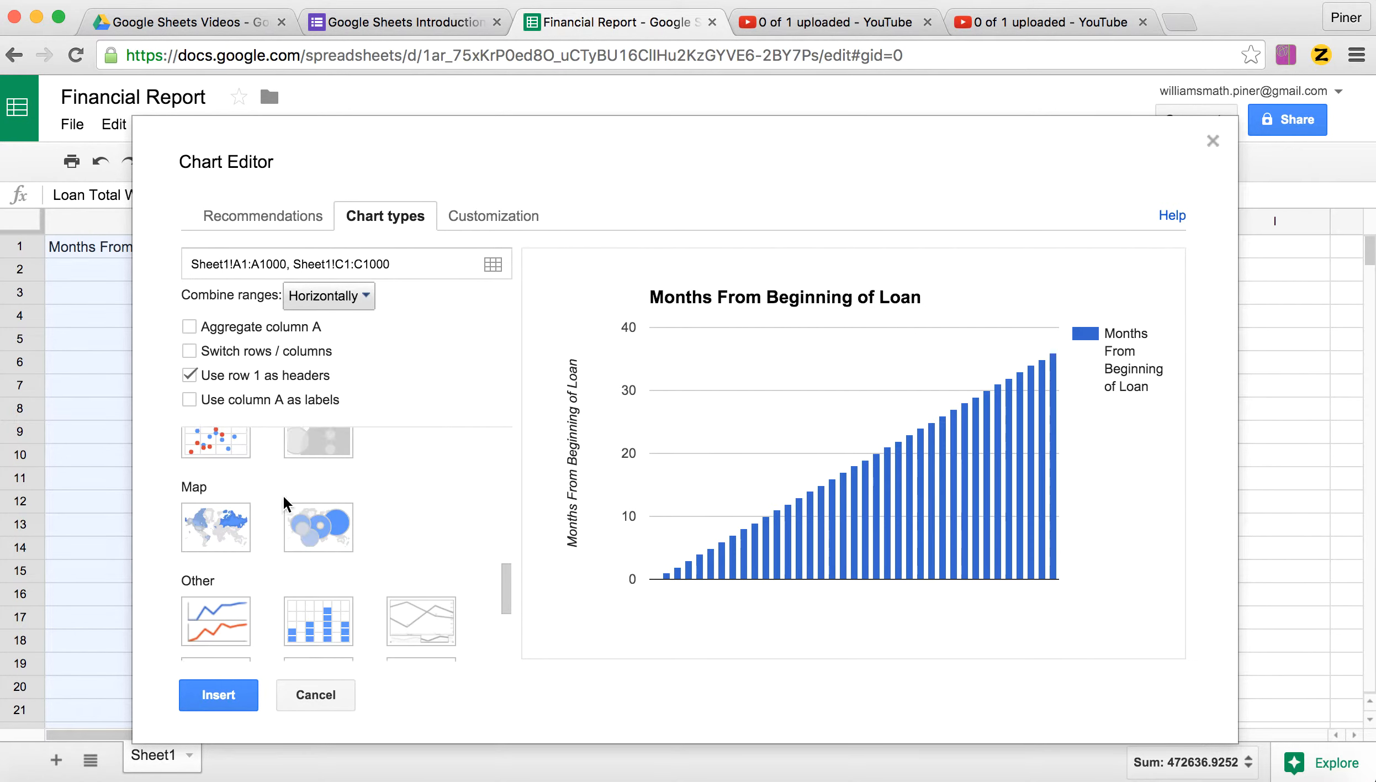
{"action": "scroll", "coordinate": [286, 506], "scroll_direction": "up", "scroll_amount": 2}
{"action": "left_click", "coordinate": [219, 535]}
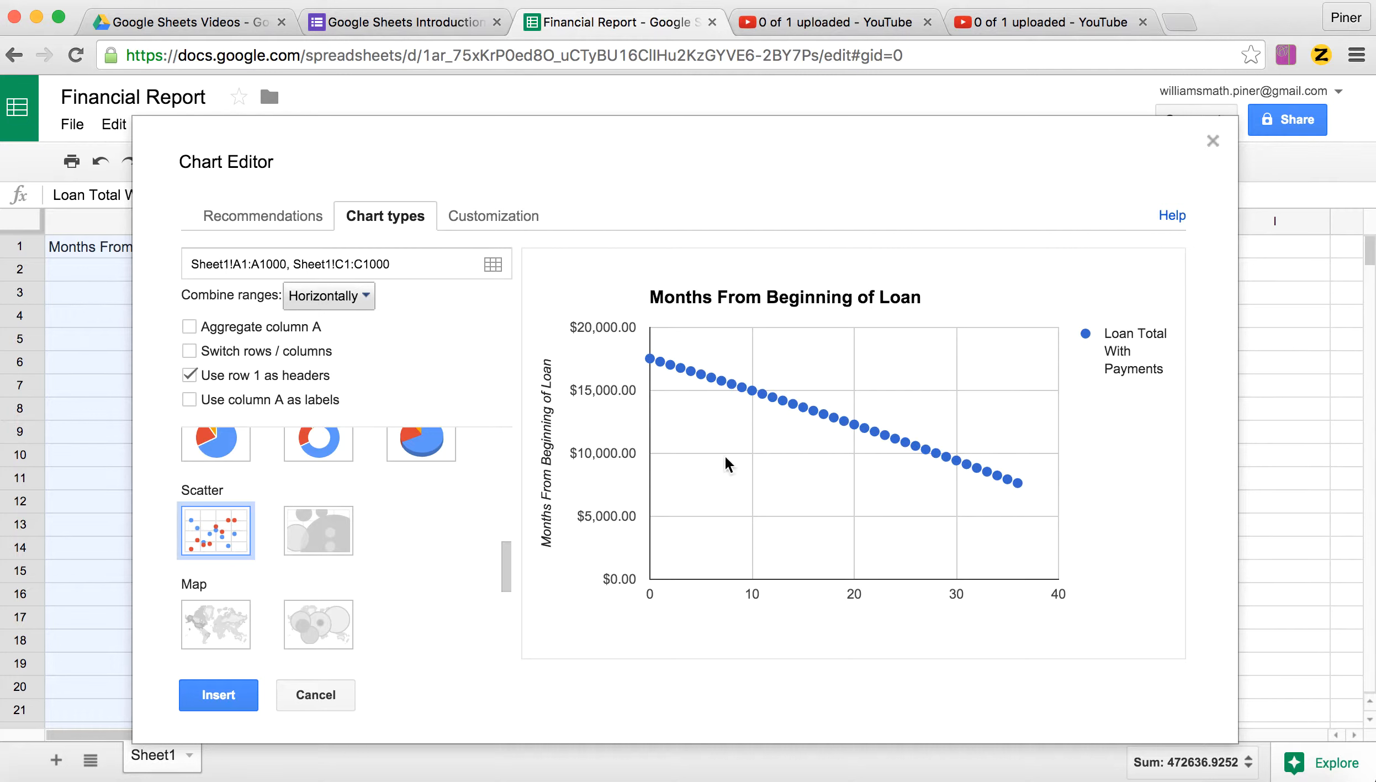
Preview the loan data as a line chart and look through the other available chart types
{"action": "scroll", "coordinate": [189, 539], "scroll_direction": "up", "scroll_amount": 4}
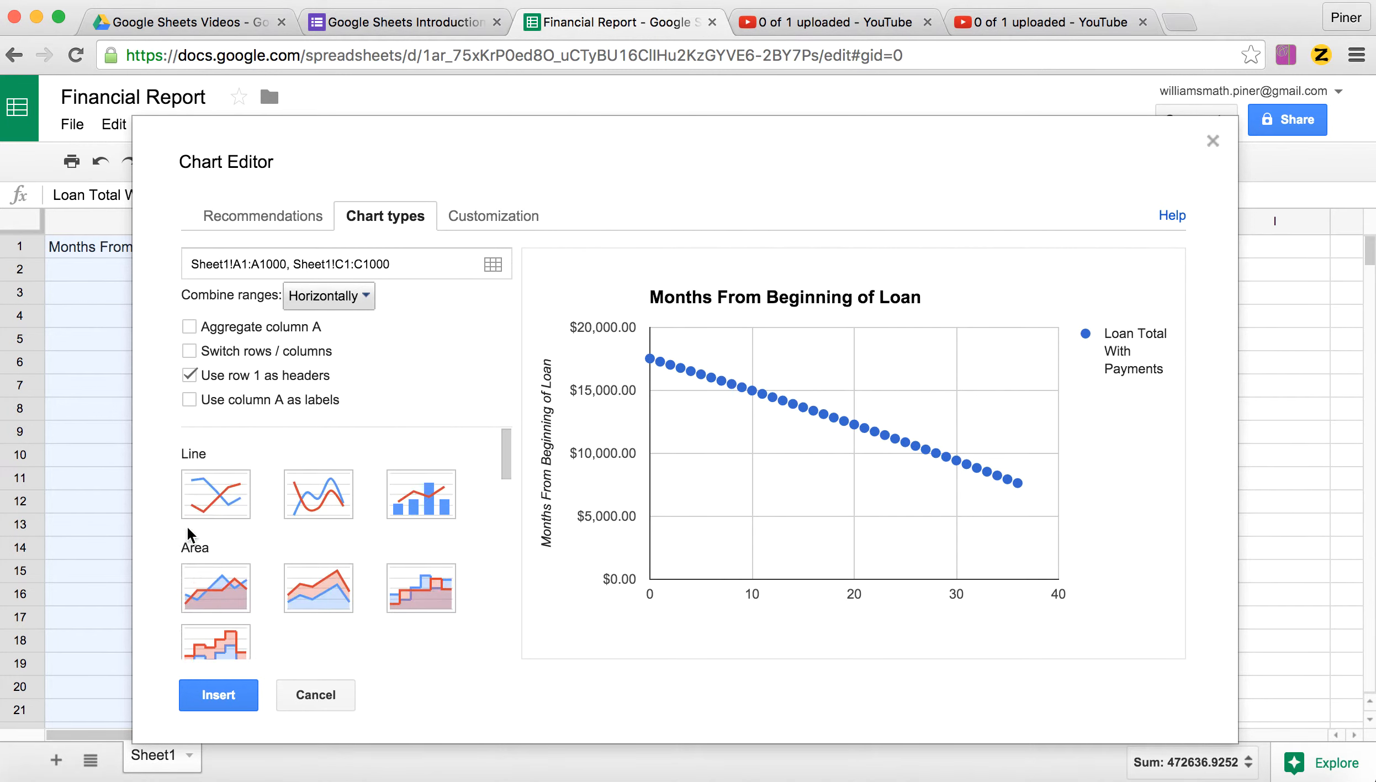
{"action": "left_click", "coordinate": [224, 480]}
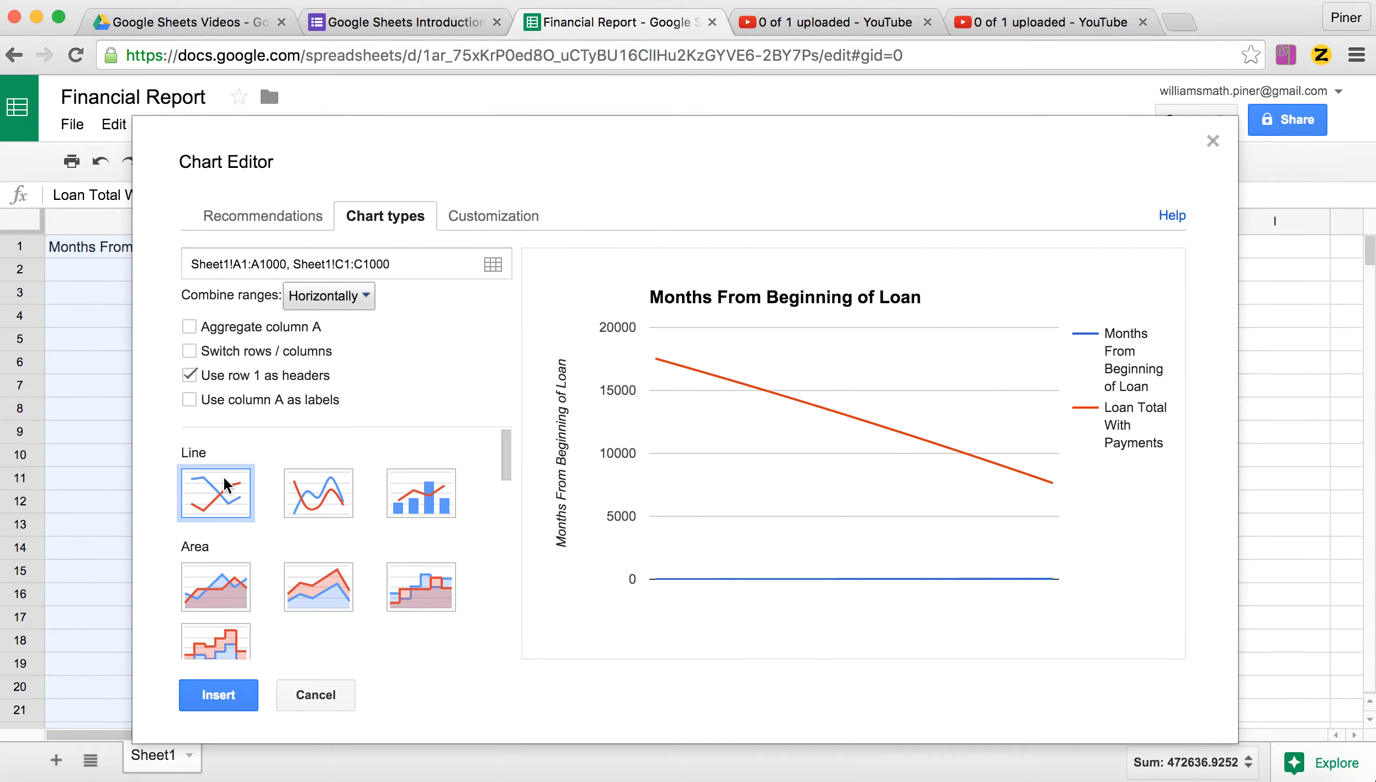
{"action": "scroll", "coordinate": [225, 484], "scroll_direction": "down", "scroll_amount": 8}
{"action": "scroll", "coordinate": [224, 483], "scroll_direction": "up", "scroll_amount": 2}
{"action": "scroll", "coordinate": [221, 483], "scroll_direction": "up", "scroll_amount": 4}
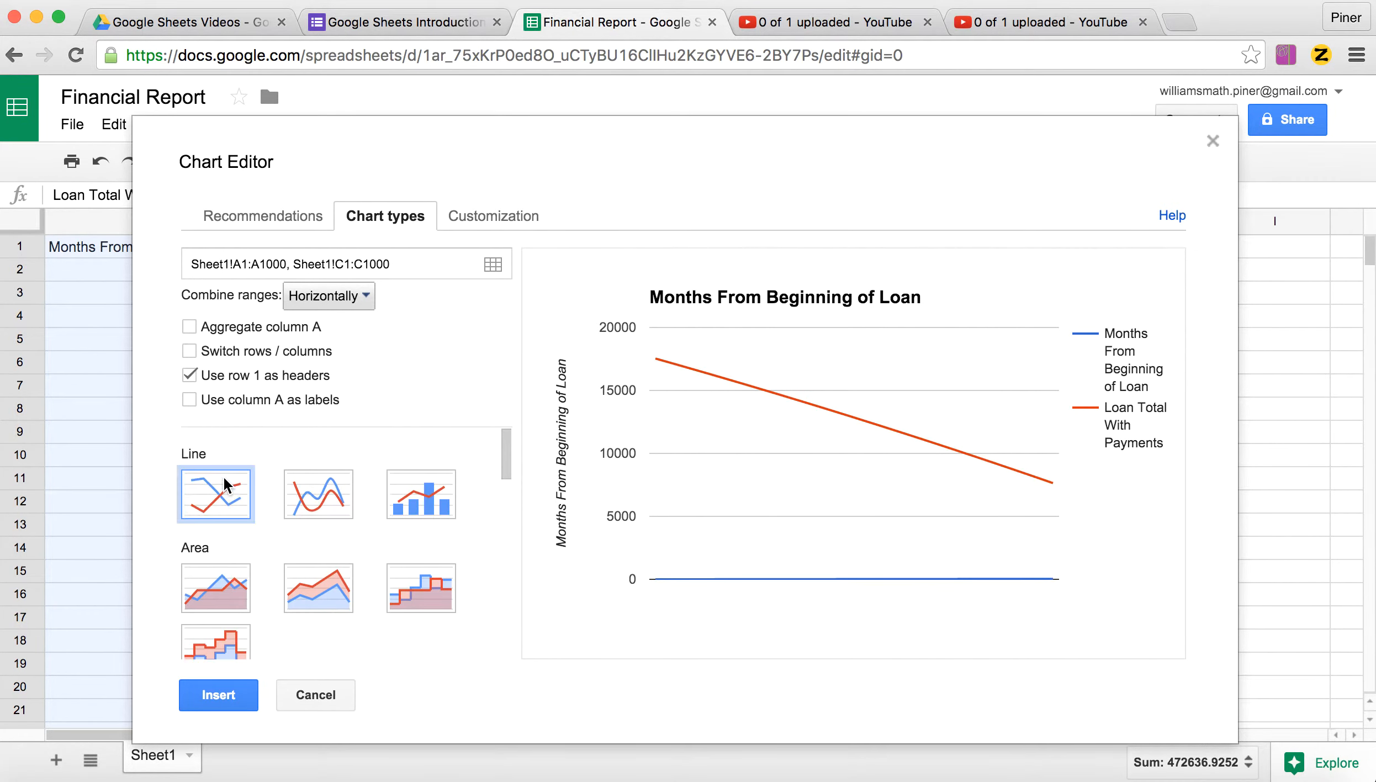
{"action": "scroll", "coordinate": [218, 469], "scroll_direction": "down", "scroll_amount": 1}
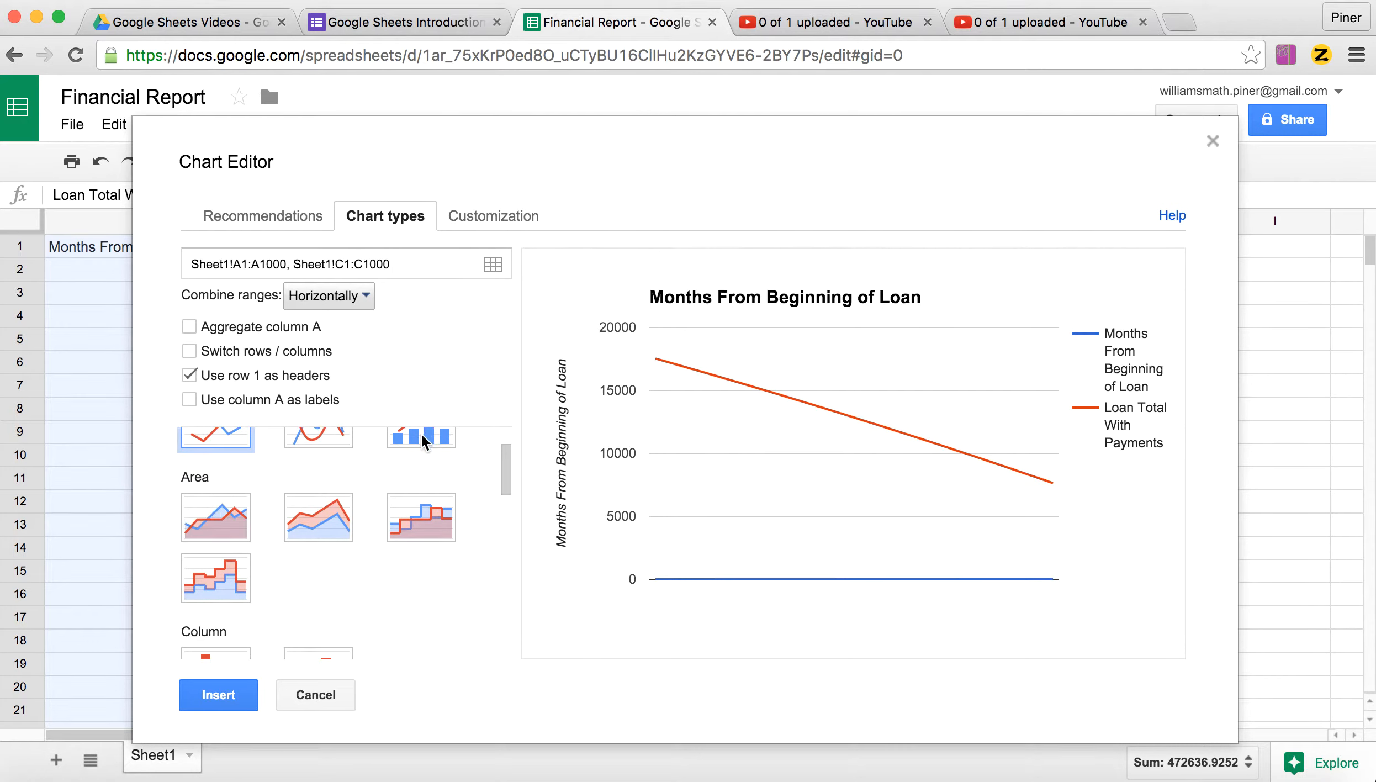
{"action": "scroll", "coordinate": [386, 486], "scroll_direction": "down", "scroll_amount": 6}
{"action": "scroll", "coordinate": [389, 490], "scroll_direction": "down", "scroll_amount": 1}
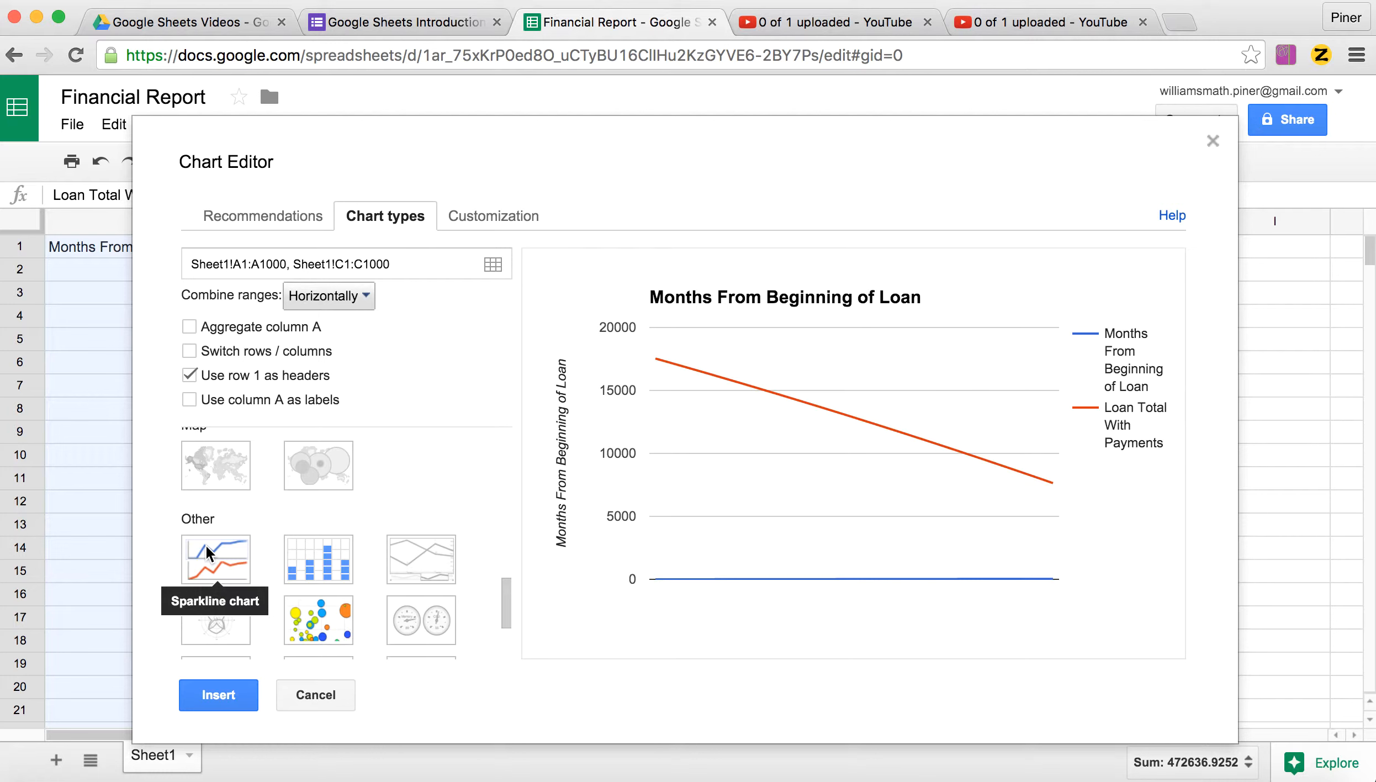
{"action": "scroll", "coordinate": [207, 552], "scroll_direction": "up", "scroll_amount": 3}
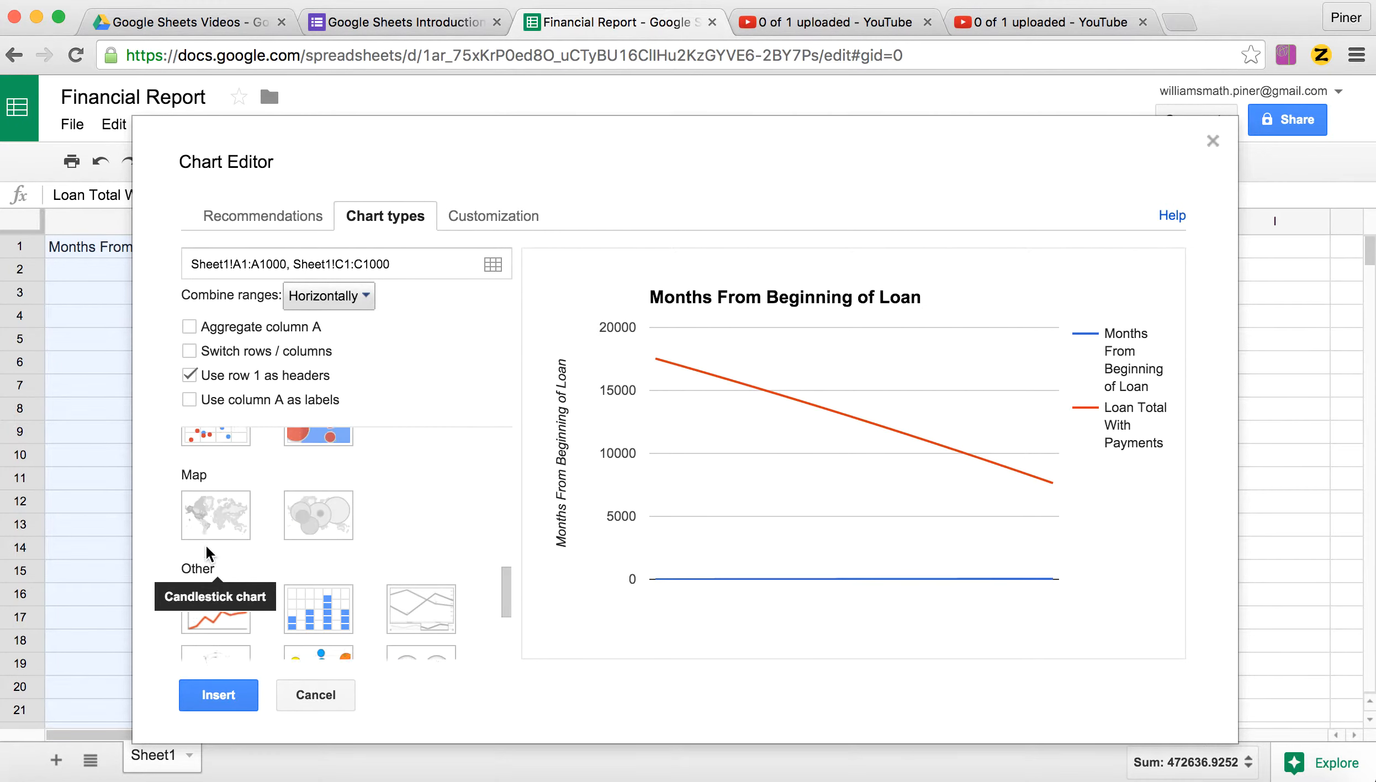
{"action": "scroll", "coordinate": [208, 552], "scroll_direction": "up", "scroll_amount": 5}
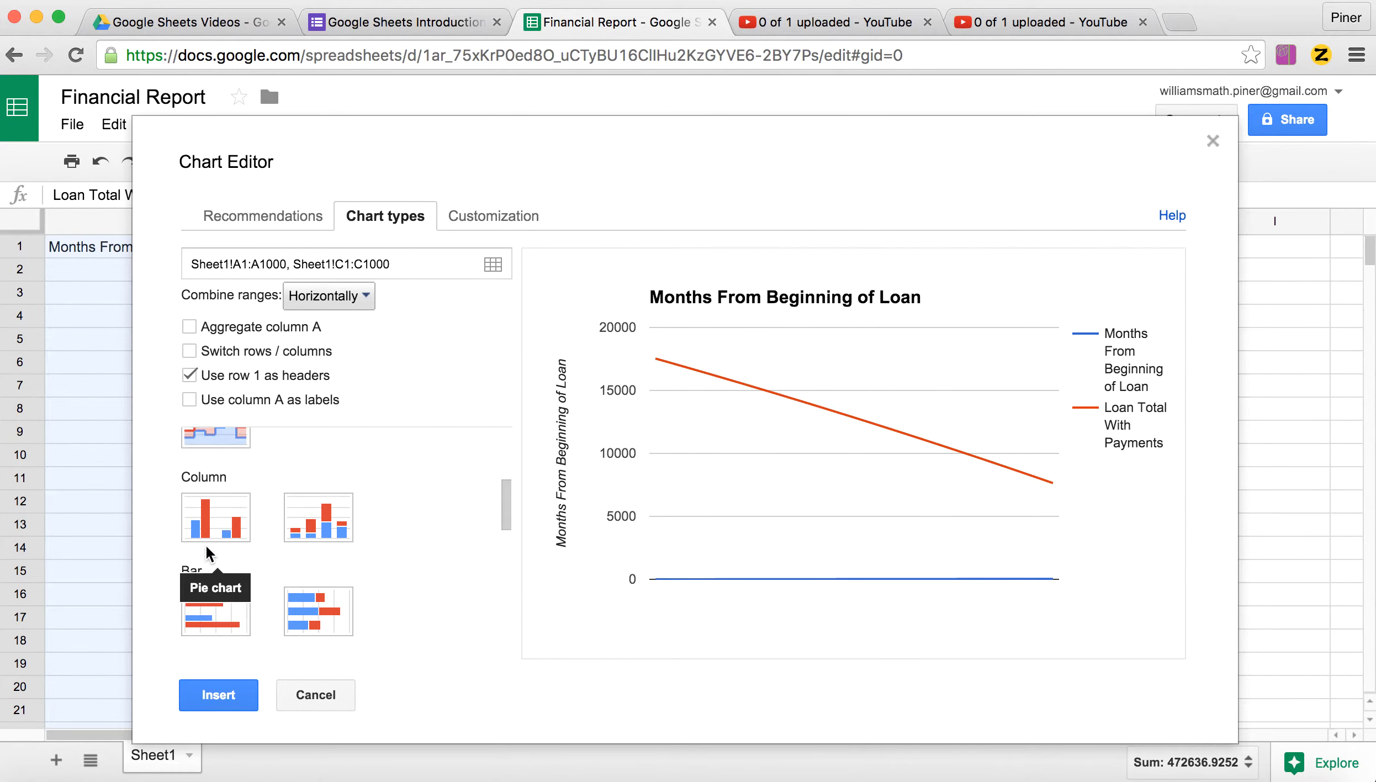
Try the stacked area chart type and the Time line type on the loan data
{"action": "scroll", "coordinate": [207, 552], "scroll_direction": "up", "scroll_amount": 3}
{"action": "left_click", "coordinate": [321, 579]}
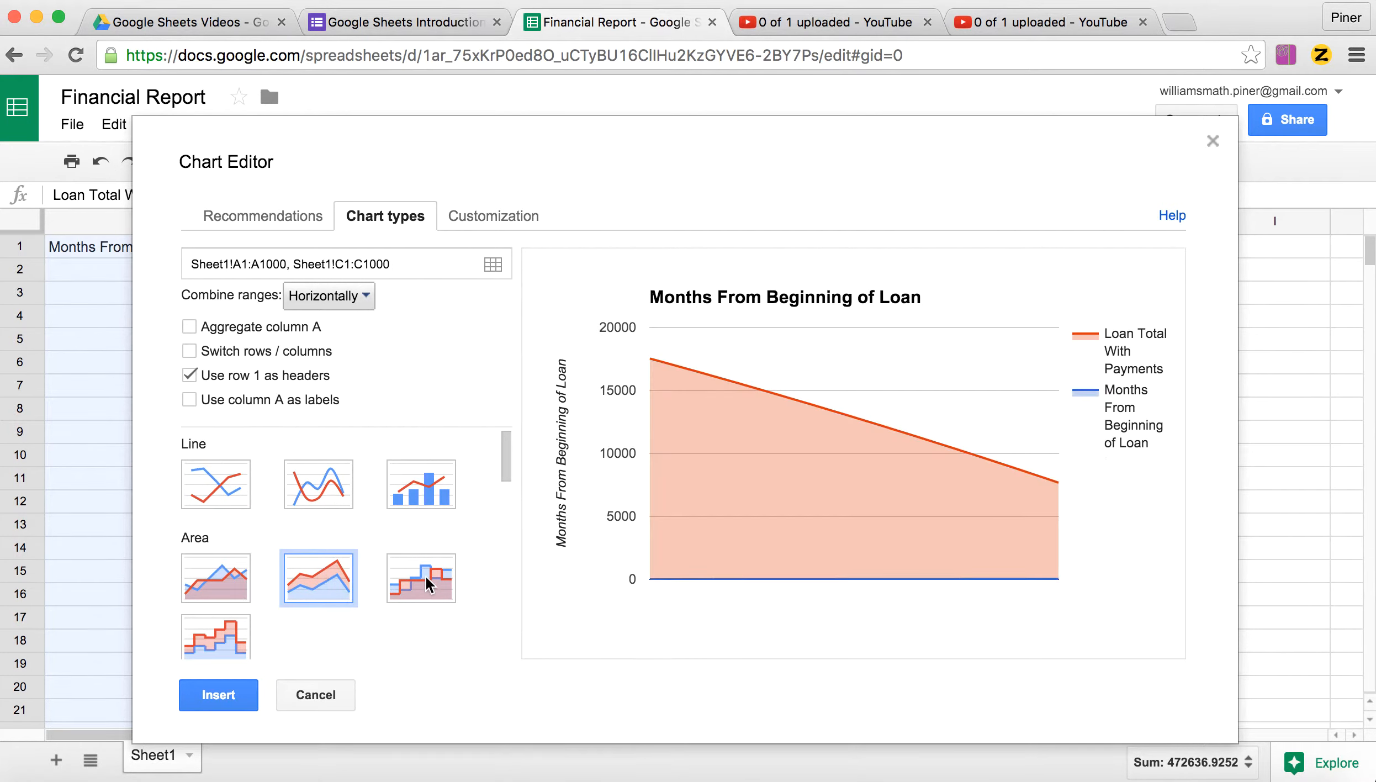
{"action": "scroll", "coordinate": [428, 582], "scroll_direction": "down", "scroll_amount": 8}
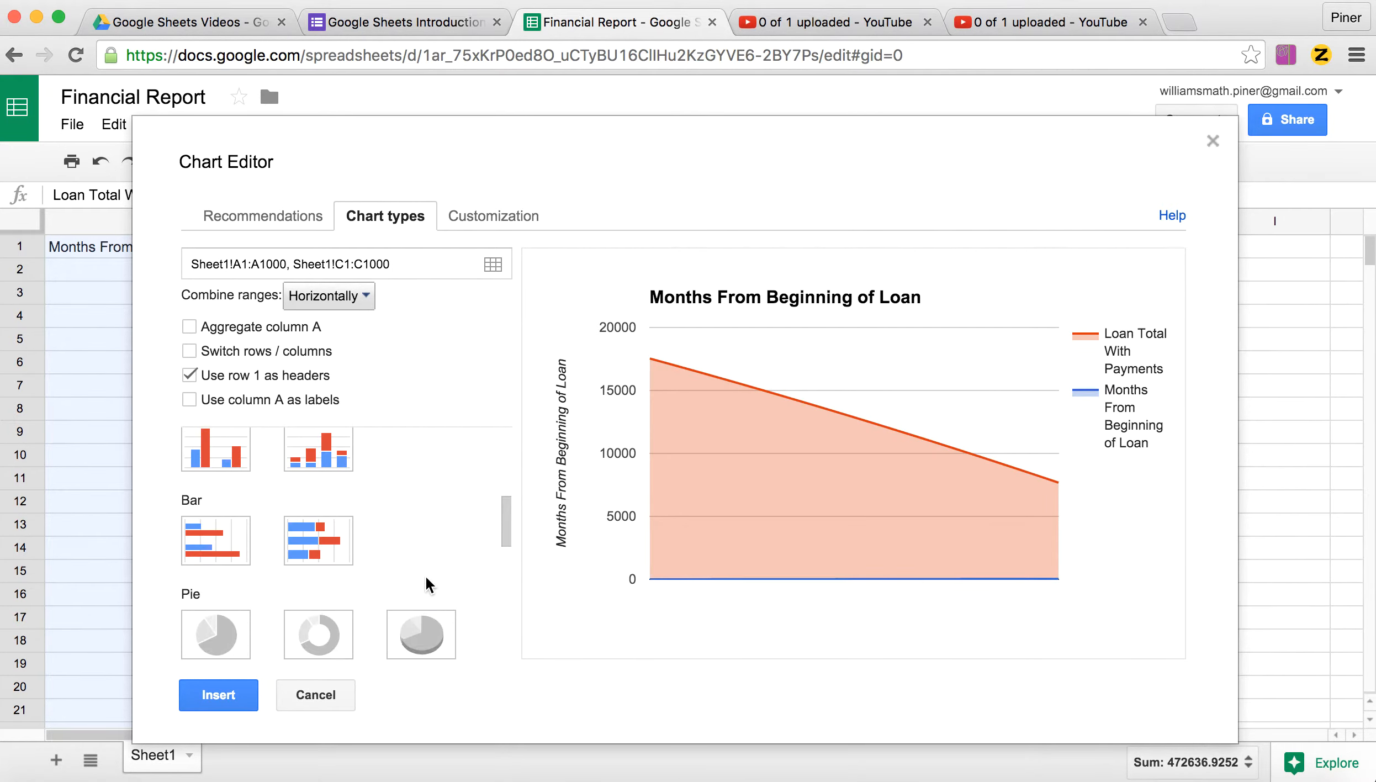
{"action": "scroll", "coordinate": [428, 582], "scroll_direction": "down", "scroll_amount": 5}
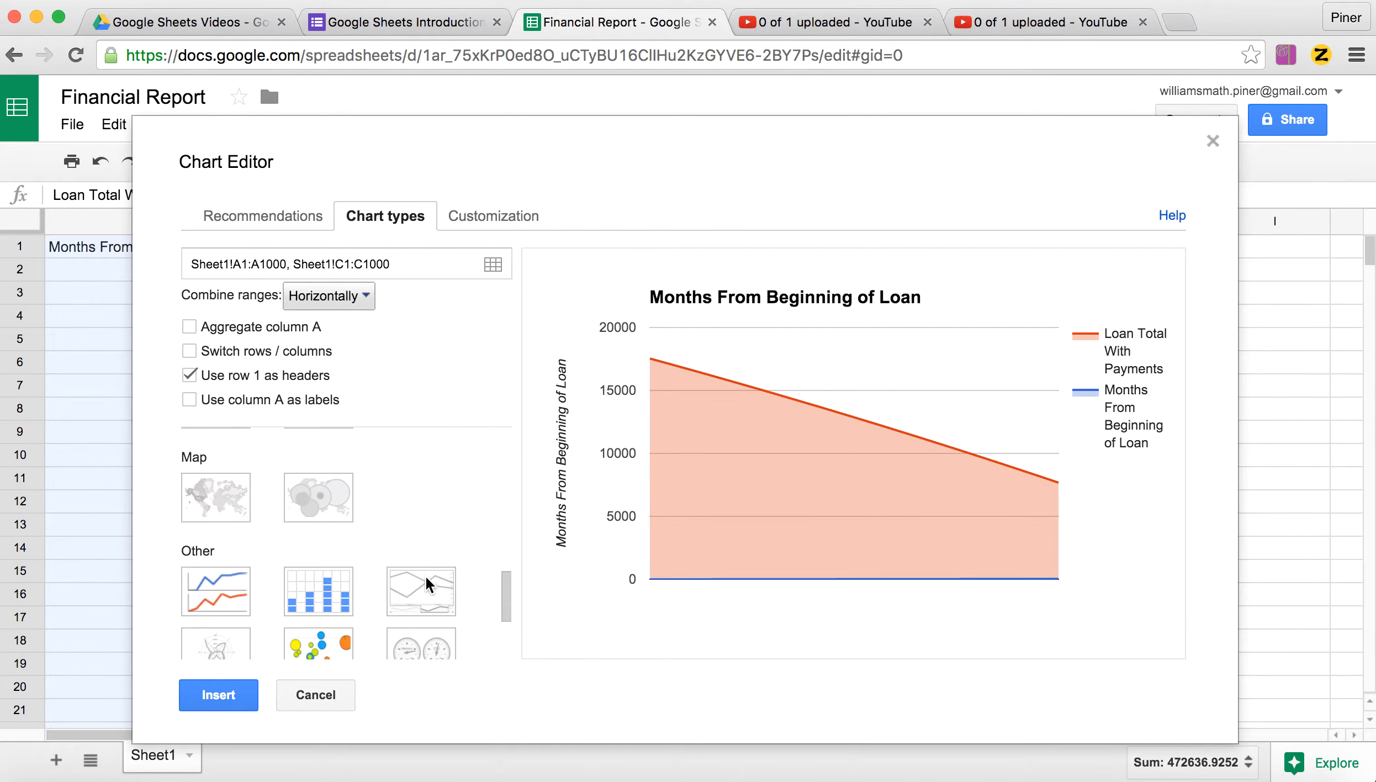
{"action": "scroll", "coordinate": [428, 582], "scroll_direction": "down", "scroll_amount": 1}
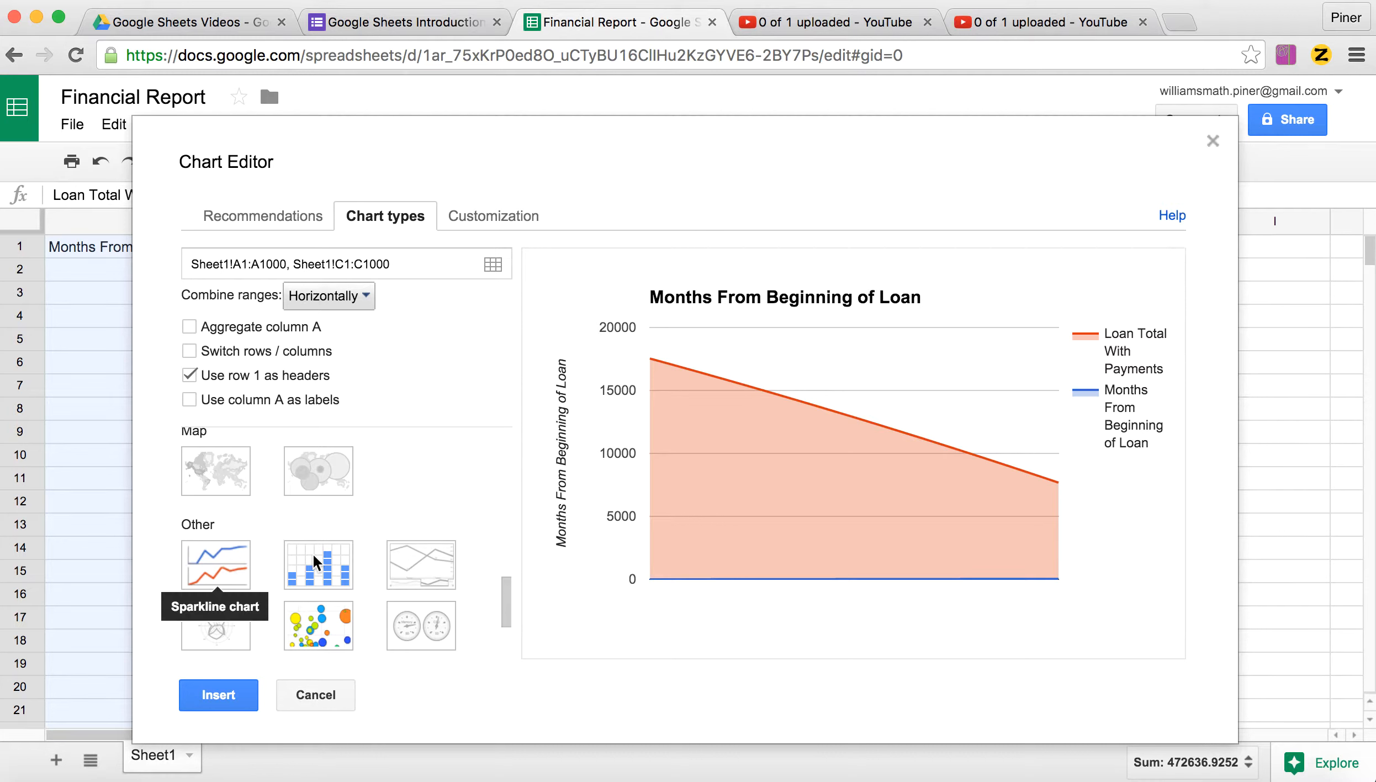
{"action": "left_click", "coordinate": [436, 574]}
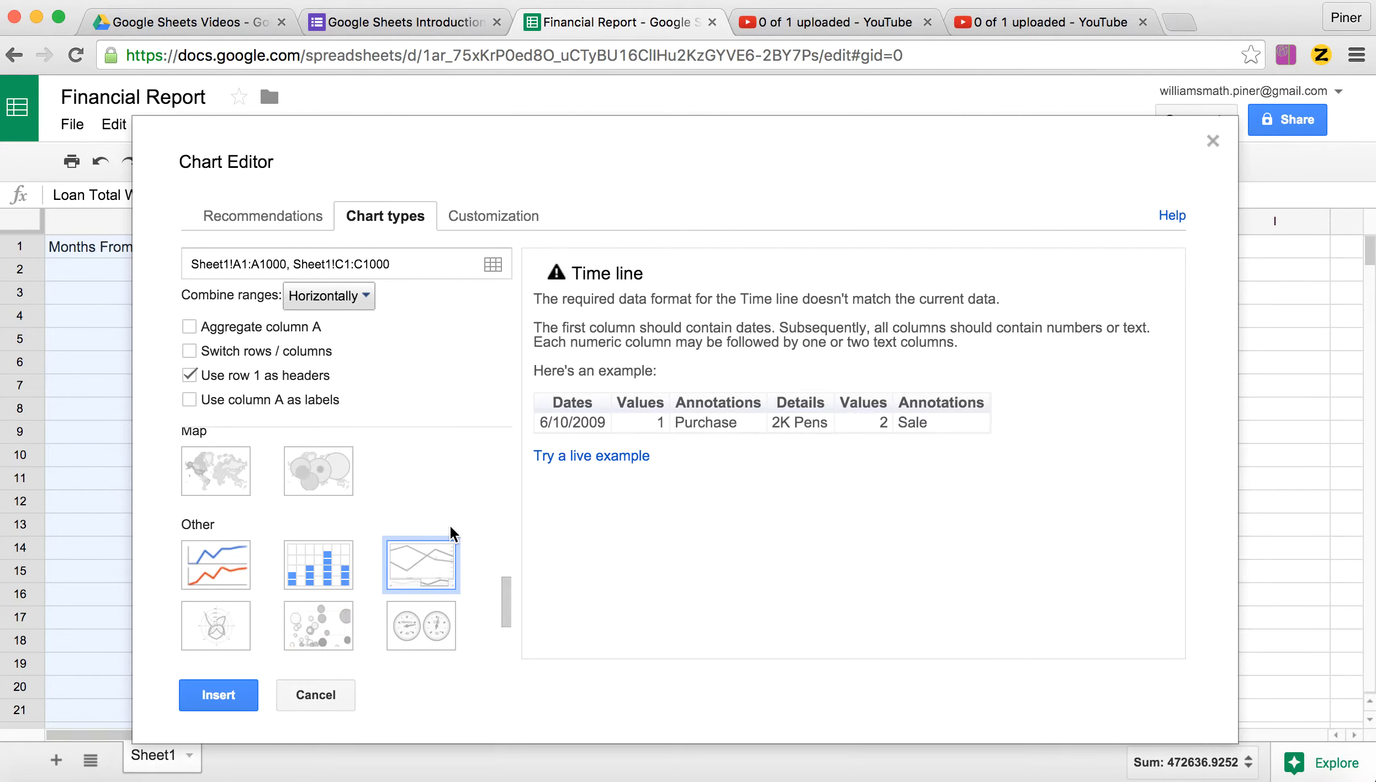
Set the chart type back to scatter and insert the chart into the sheet
{"action": "scroll", "coordinate": [452, 534], "scroll_direction": "up", "scroll_amount": 1}
{"action": "scroll", "coordinate": [453, 535], "scroll_direction": "up", "scroll_amount": 10}
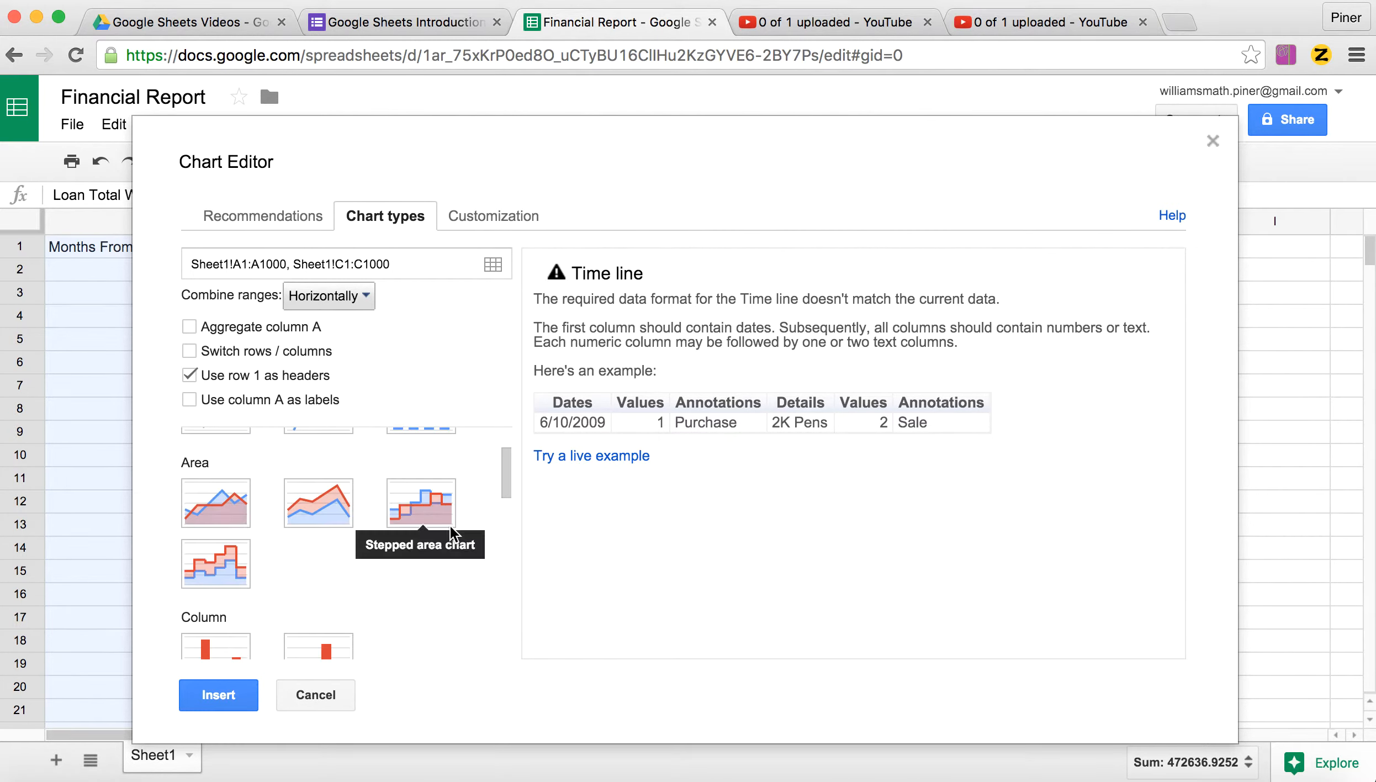
{"action": "scroll", "coordinate": [224, 528], "scroll_direction": "up", "scroll_amount": 3}
{"action": "scroll", "coordinate": [226, 489], "scroll_direction": "down", "scroll_amount": 5}
{"action": "scroll", "coordinate": [226, 489], "scroll_direction": "down", "scroll_amount": 5}
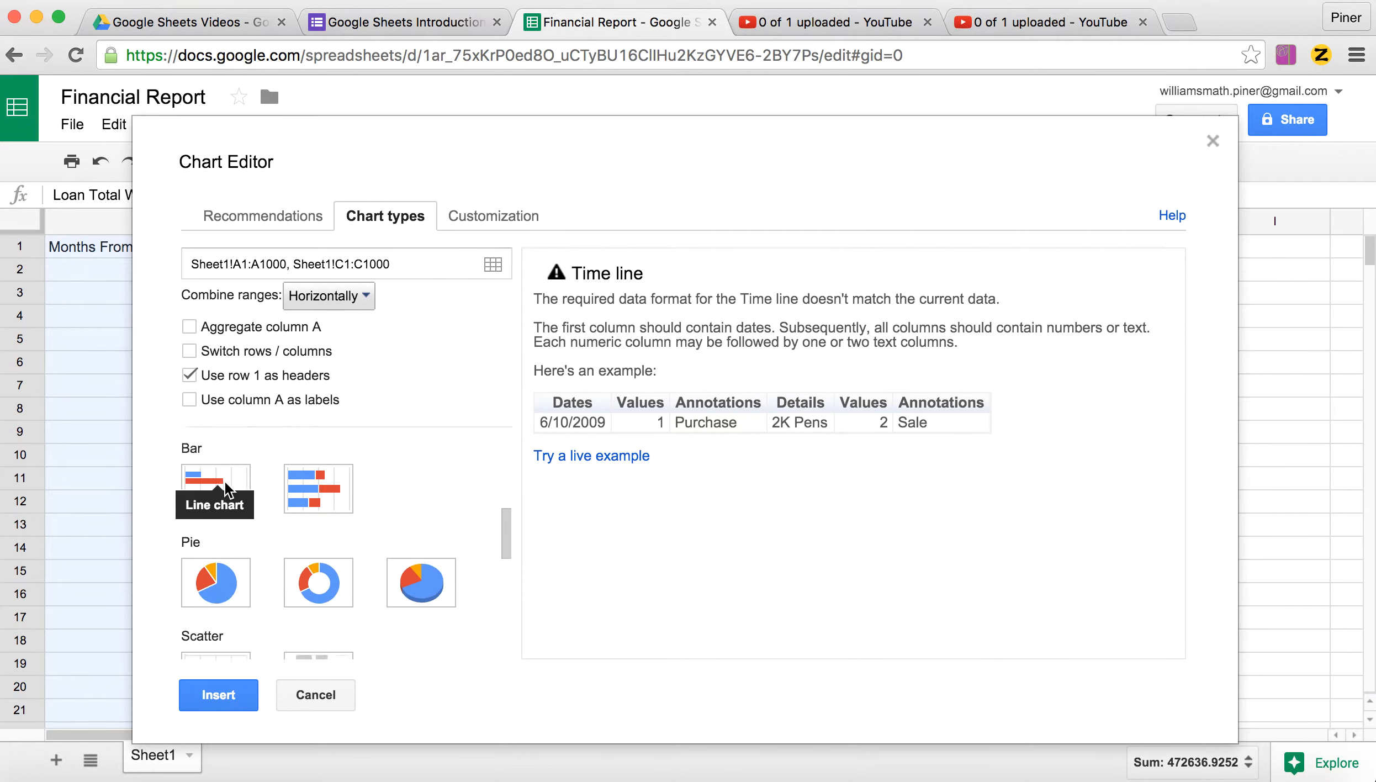
{"action": "left_click", "coordinate": [228, 542]}
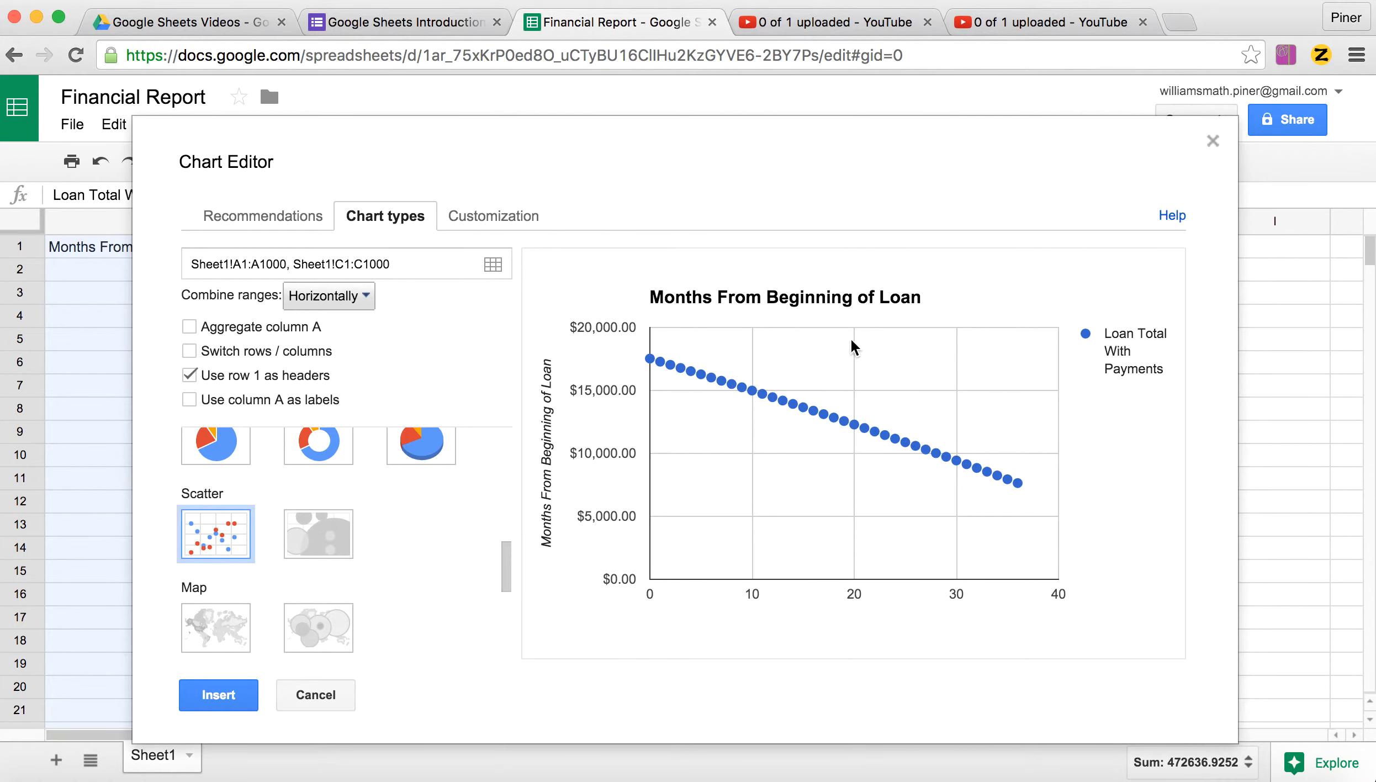
{"action": "left_click", "coordinate": [217, 696]}
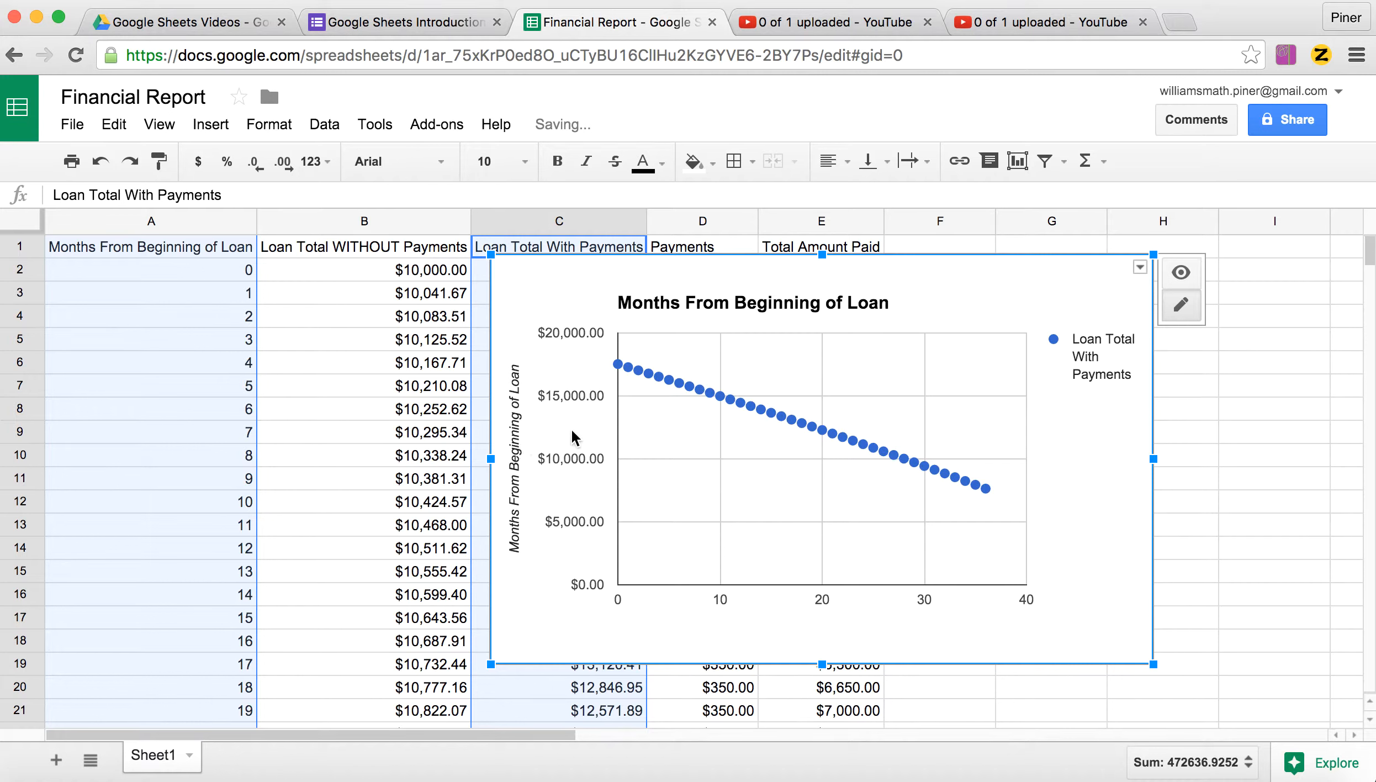
Change the vertical axis title of the inserted scatter chart to "Loan Total"
{"action": "left_click", "coordinate": [518, 497]}
{"action": "left_click", "coordinate": [518, 497]}
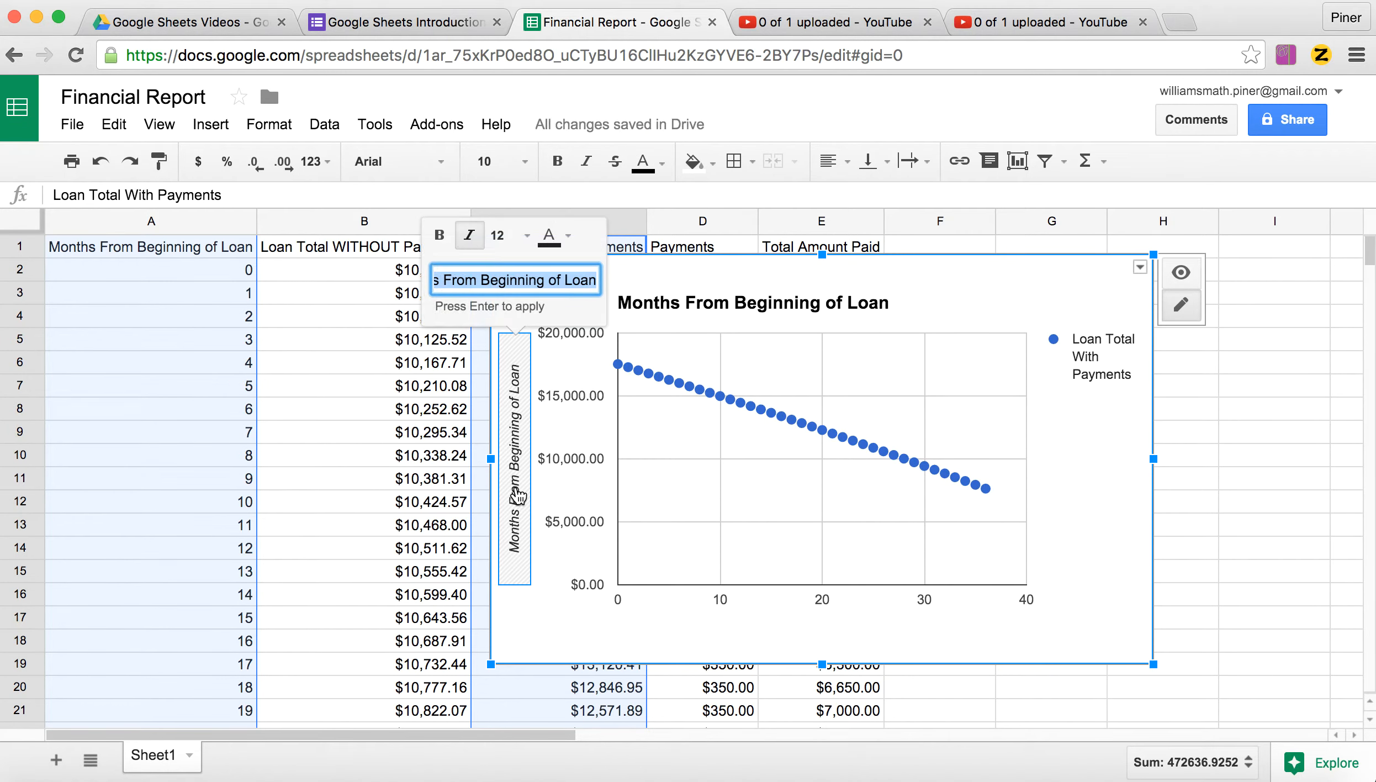
{"action": "type", "text": "Loan T"}
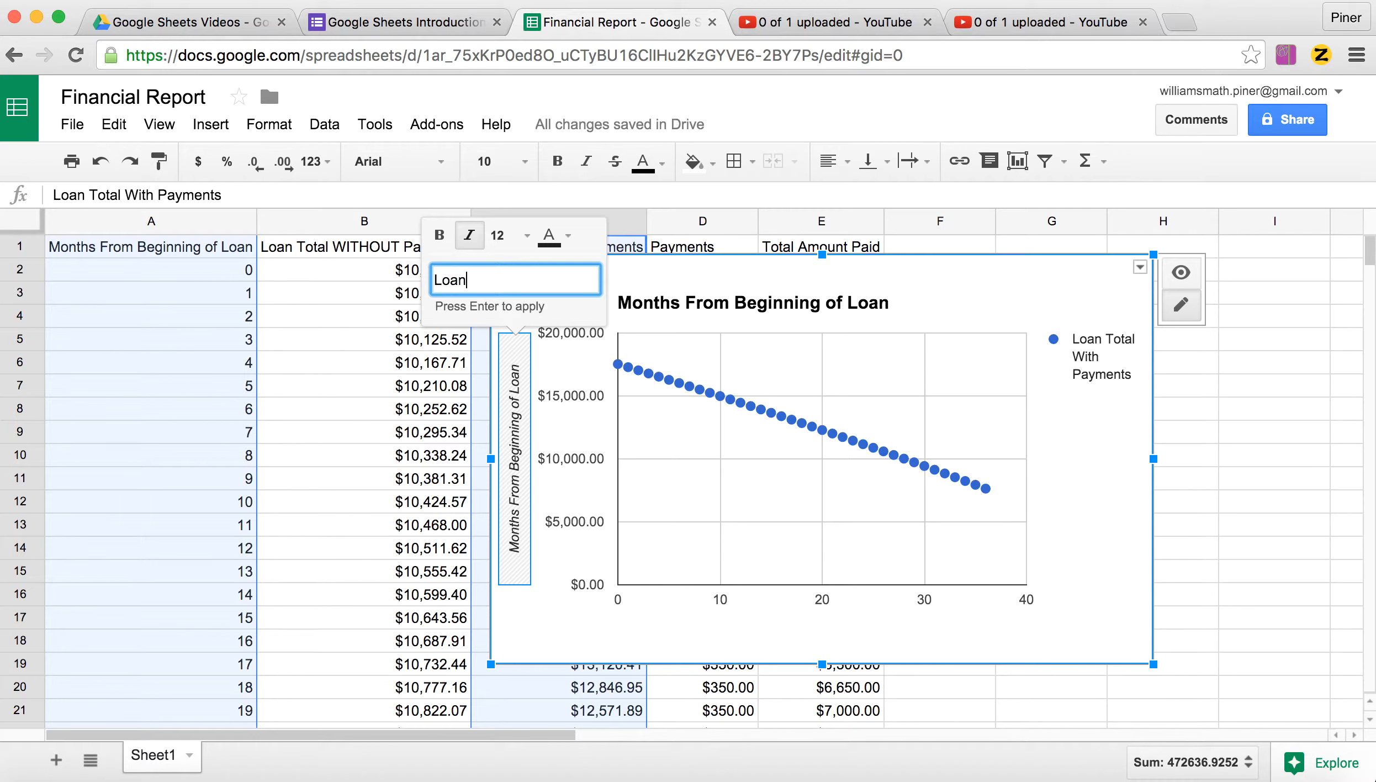
{"action": "type", "text": "otal"}
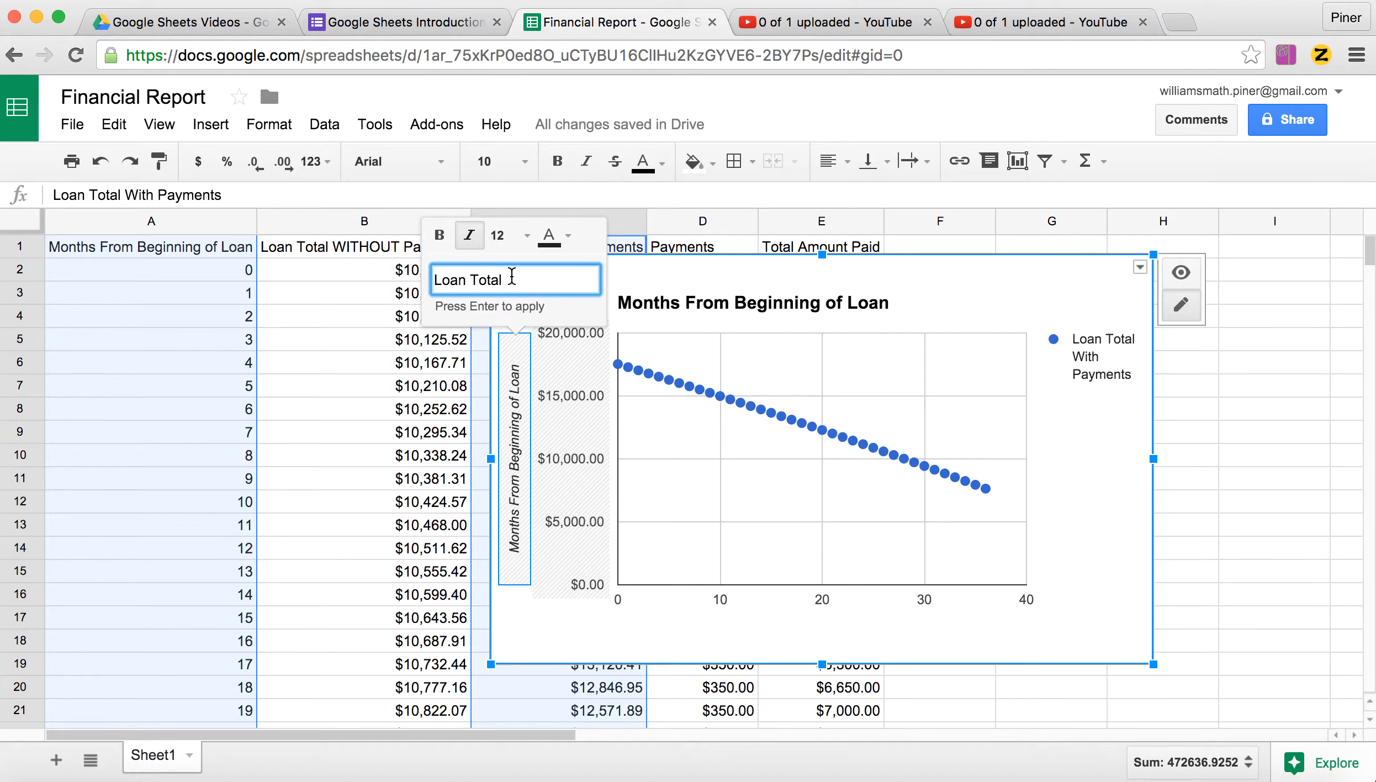
{"action": "key", "text": "Return"}
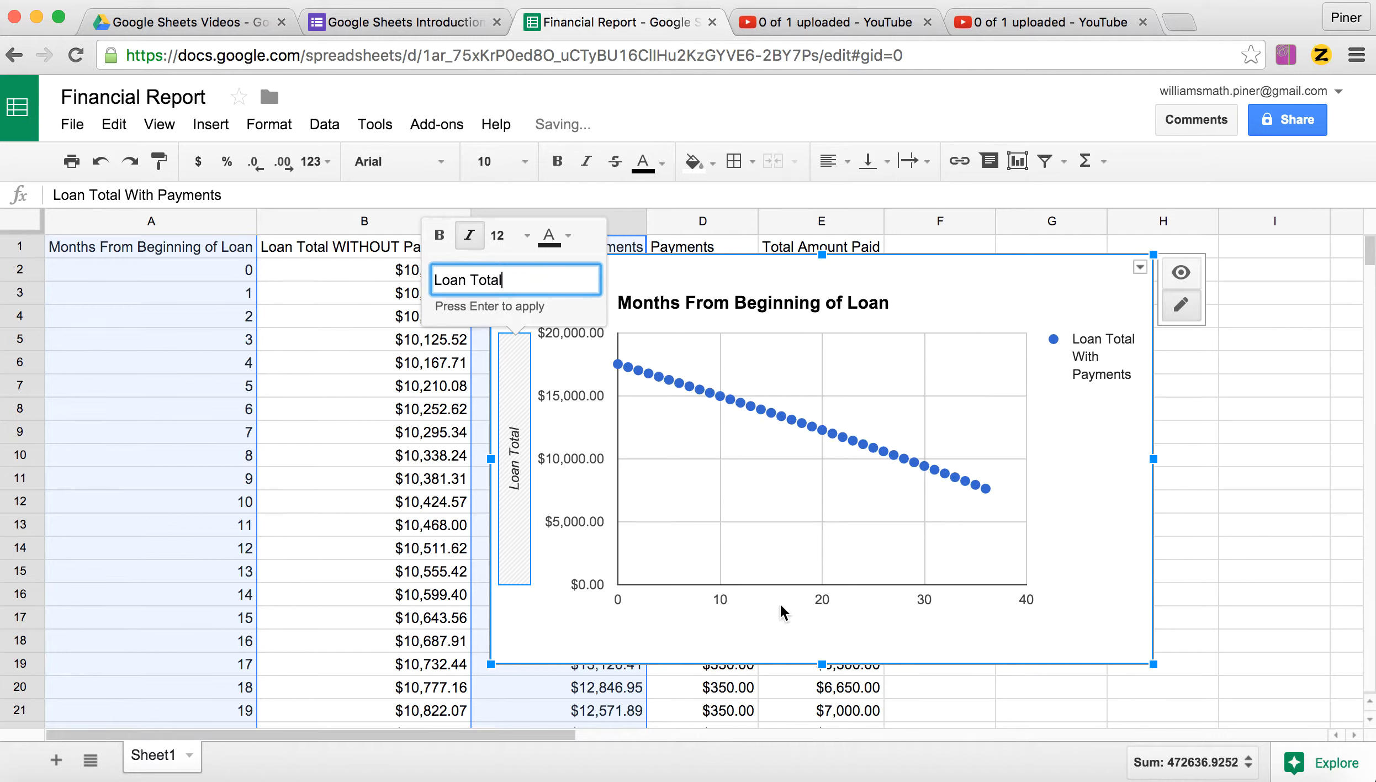
{"action": "left_click", "coordinate": [782, 607]}
{"action": "left_click", "coordinate": [805, 630]}
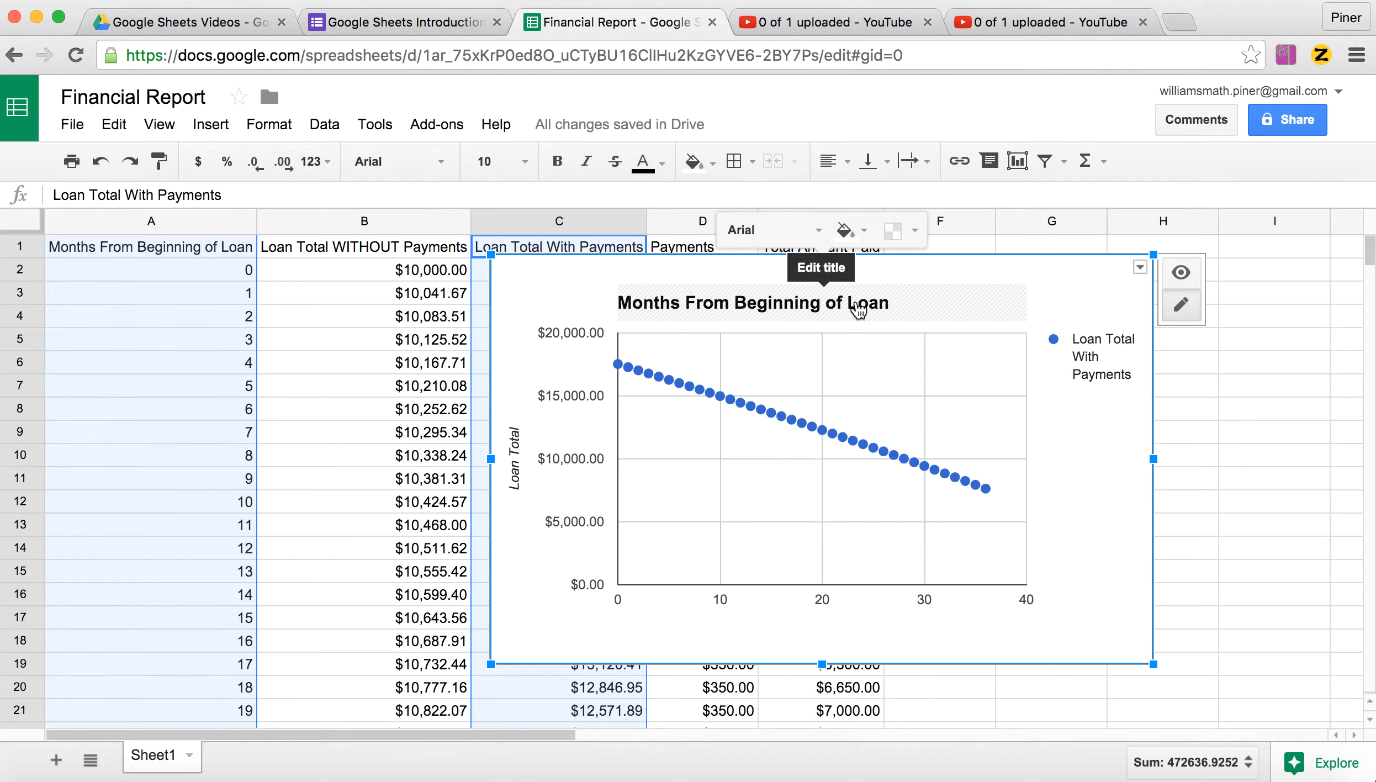
{"action": "left_click", "coordinate": [619, 364]}
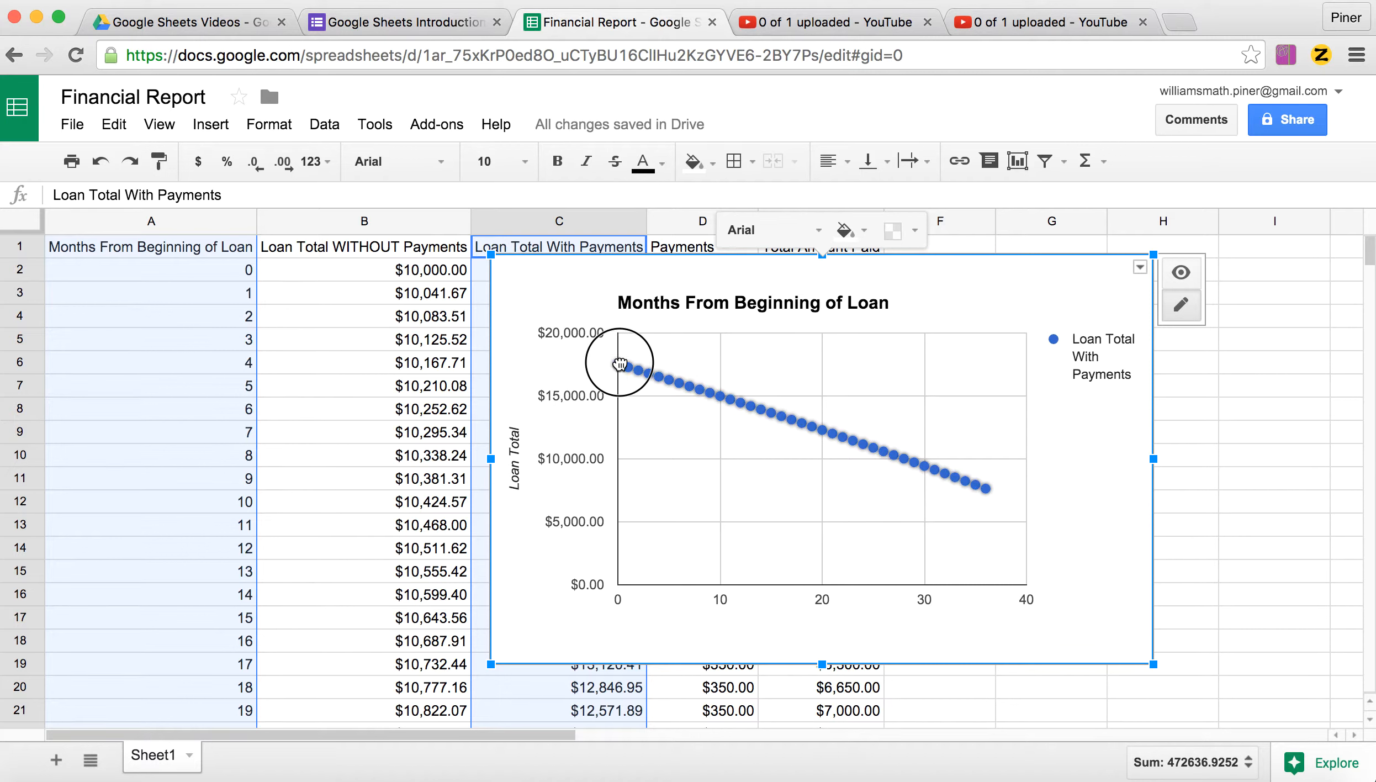
{"action": "left_click", "coordinate": [683, 467]}
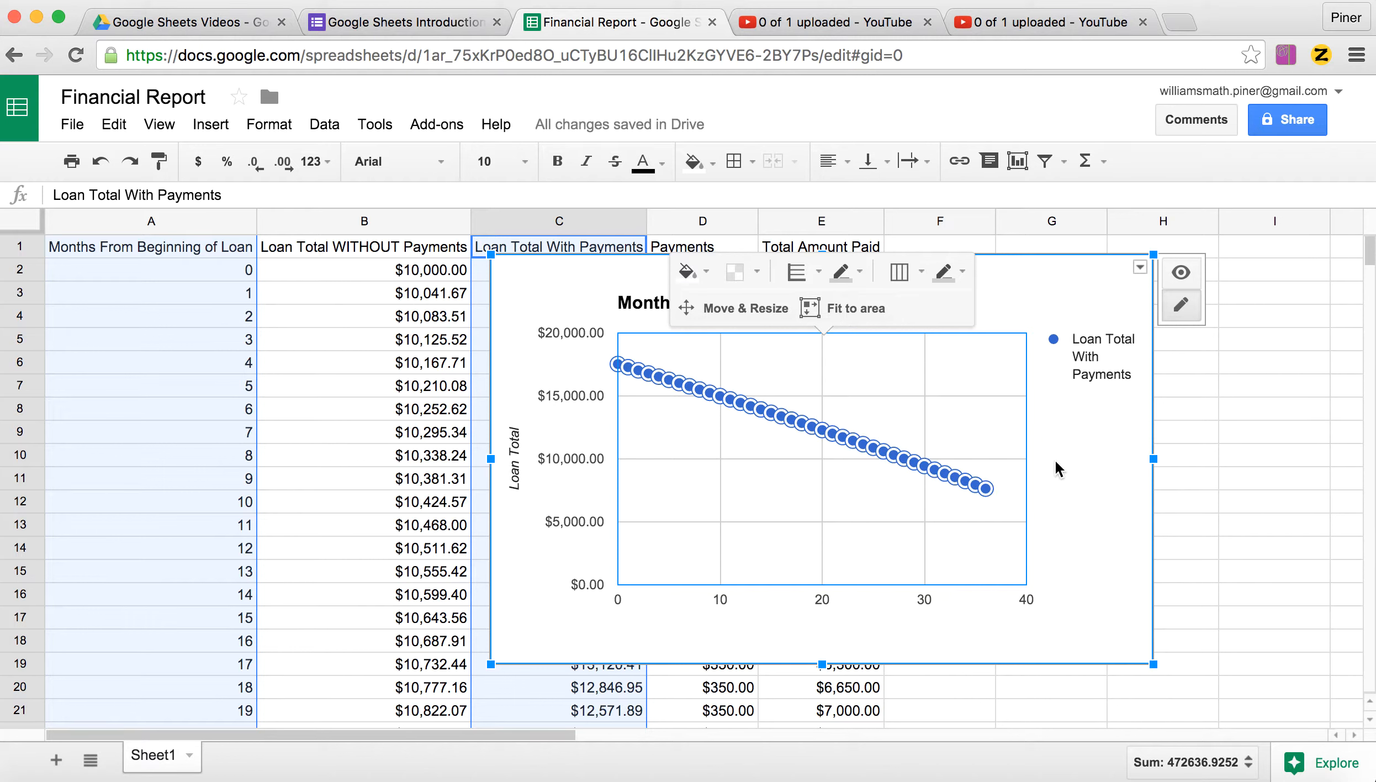
Leave the chart's quick edit mode and move the loan total chart to the empty columns beside column E
{"action": "left_click", "coordinate": [1183, 307]}
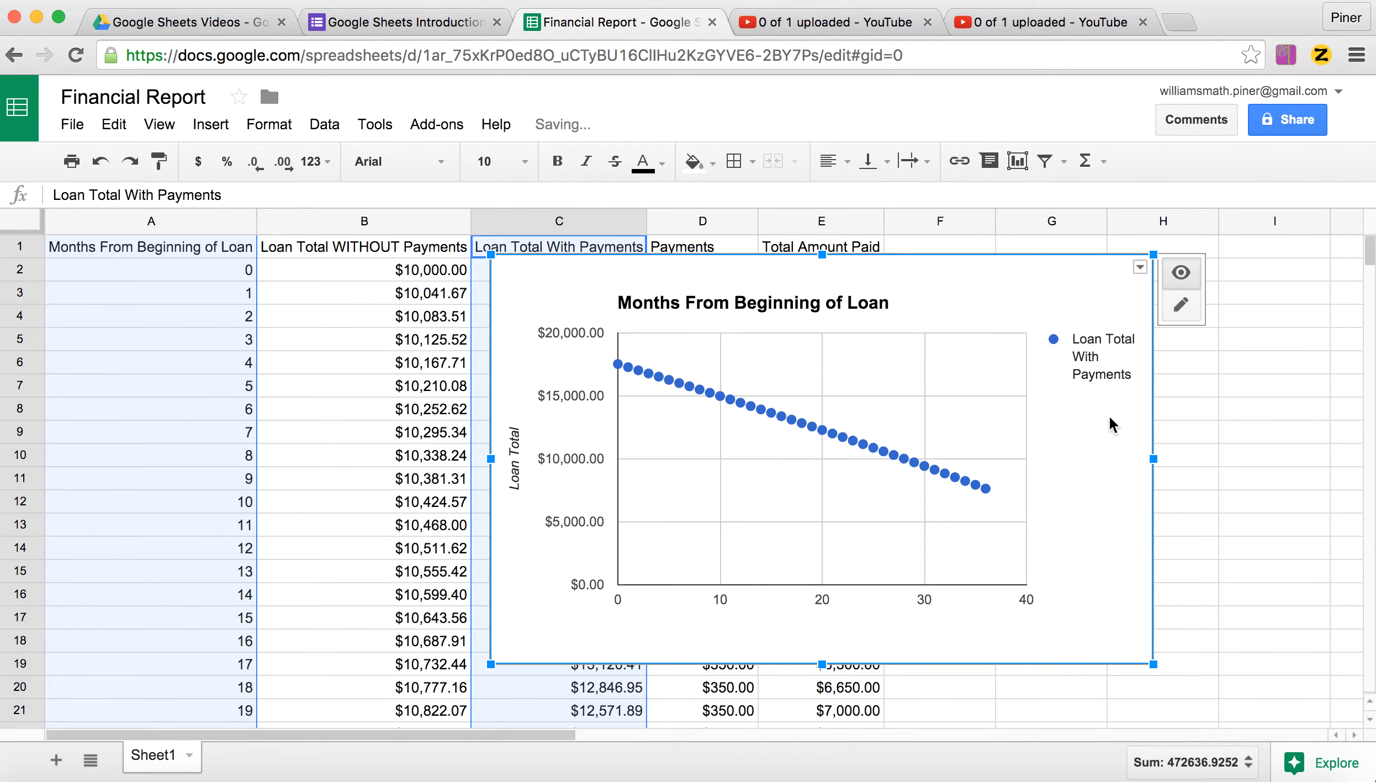
{"action": "left_click_drag", "start_coordinate": [1010, 453], "coordinate": [1368, 445]}
{"action": "left_click", "coordinate": [1170, 693]}
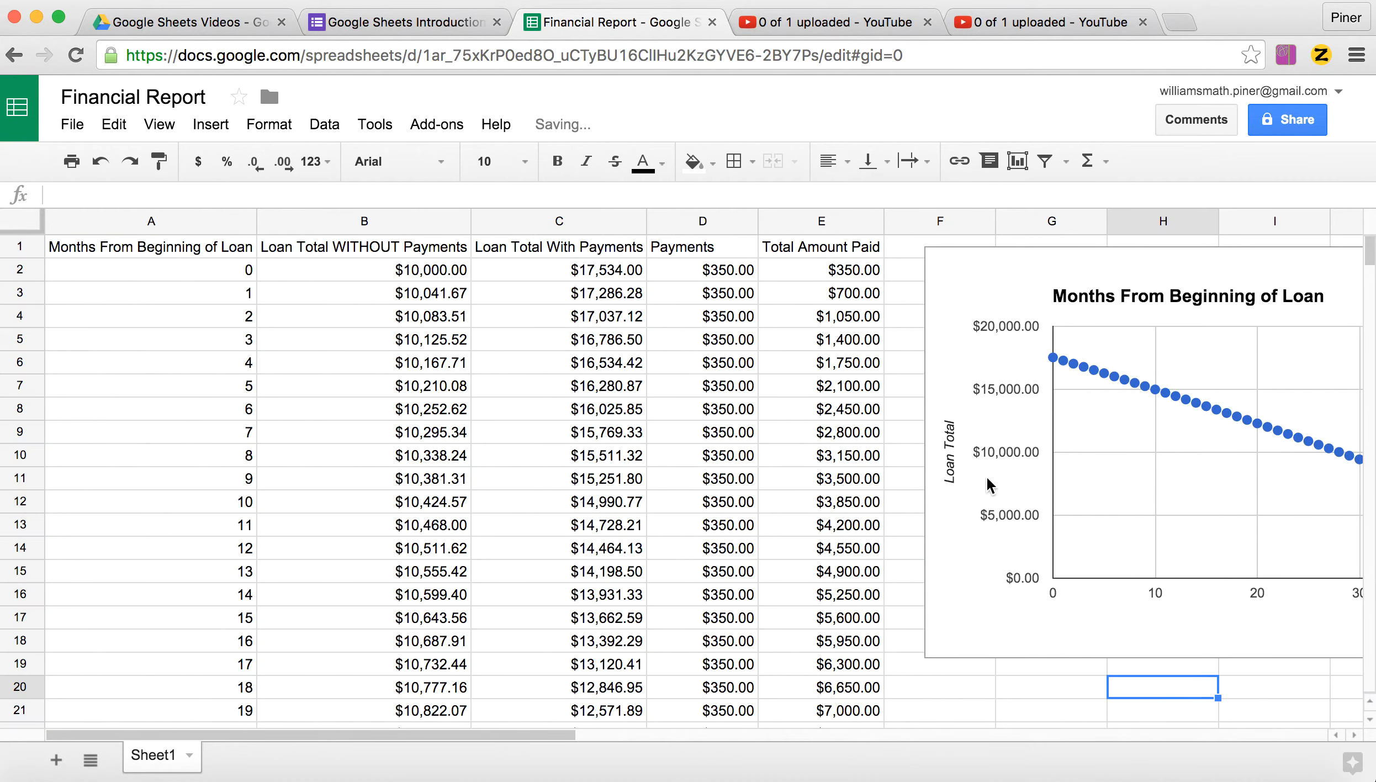
Start a new chart from only column A, Months From Beginning of Loan, and column E, Total Amount Paid
{"action": "left_click", "coordinate": [174, 223]}
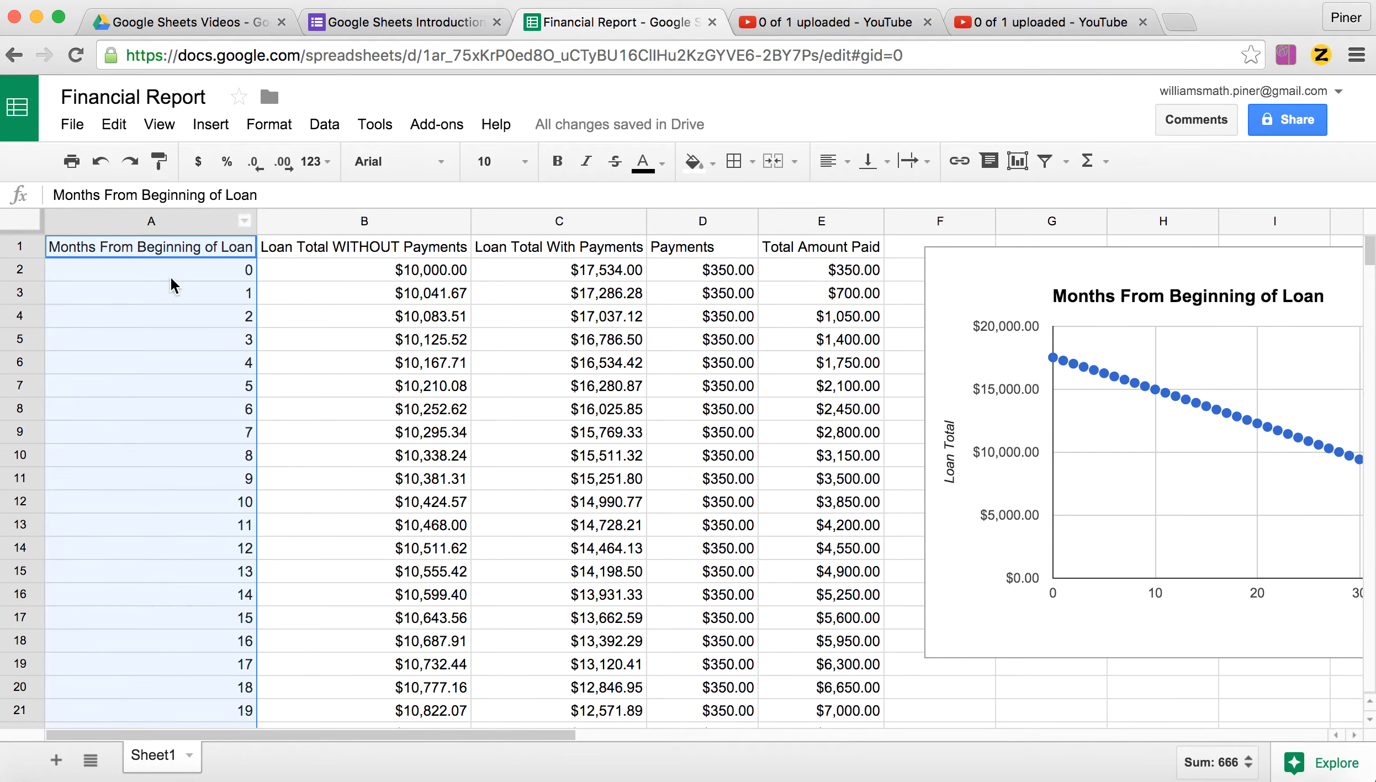
{"action": "left_click", "coordinate": [844, 221], "text": "super"}
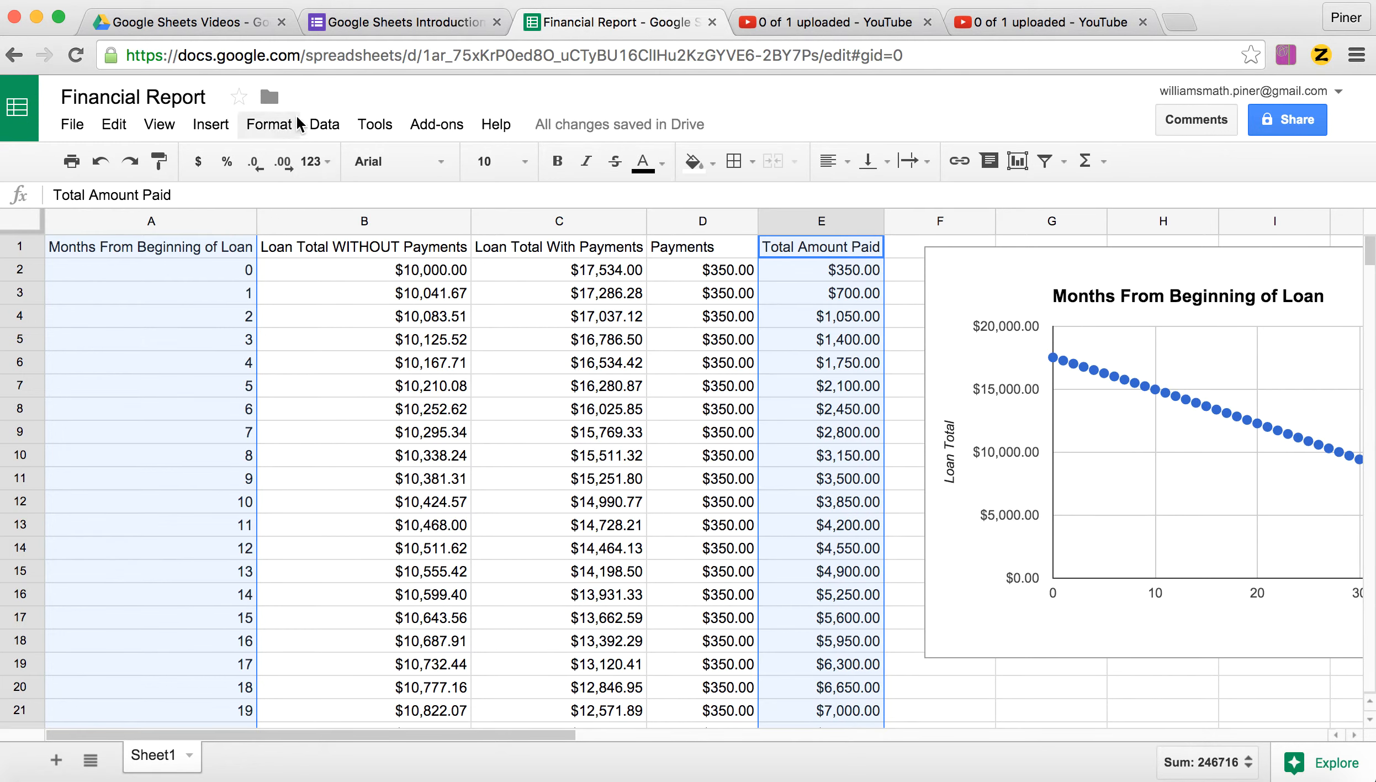
{"action": "left_click", "coordinate": [217, 126]}
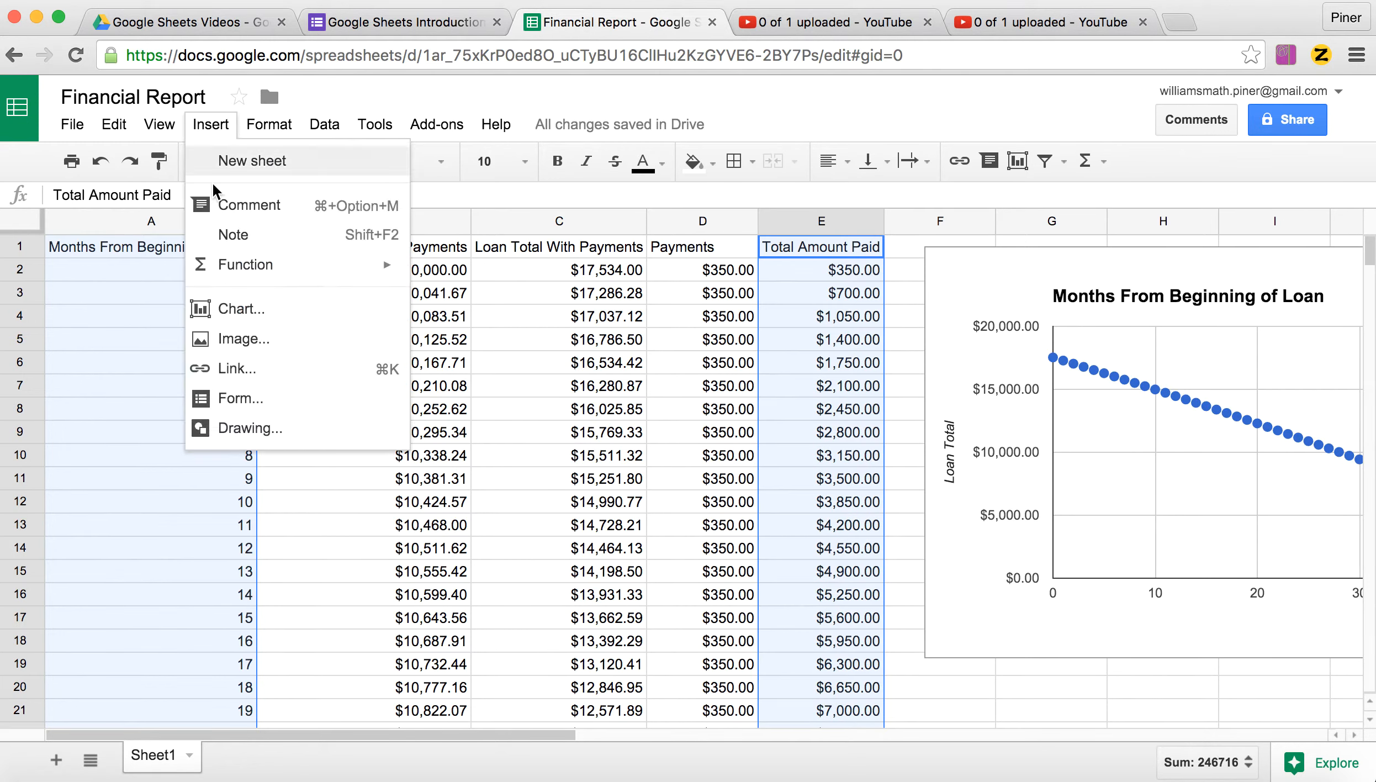
{"action": "left_click", "coordinate": [199, 315]}
Make the new chart a scatter chart of total amount paid against months and insert it into the sheet
{"action": "left_click", "coordinate": [383, 219]}
{"action": "scroll", "coordinate": [240, 513], "scroll_direction": "down", "scroll_amount": 10}
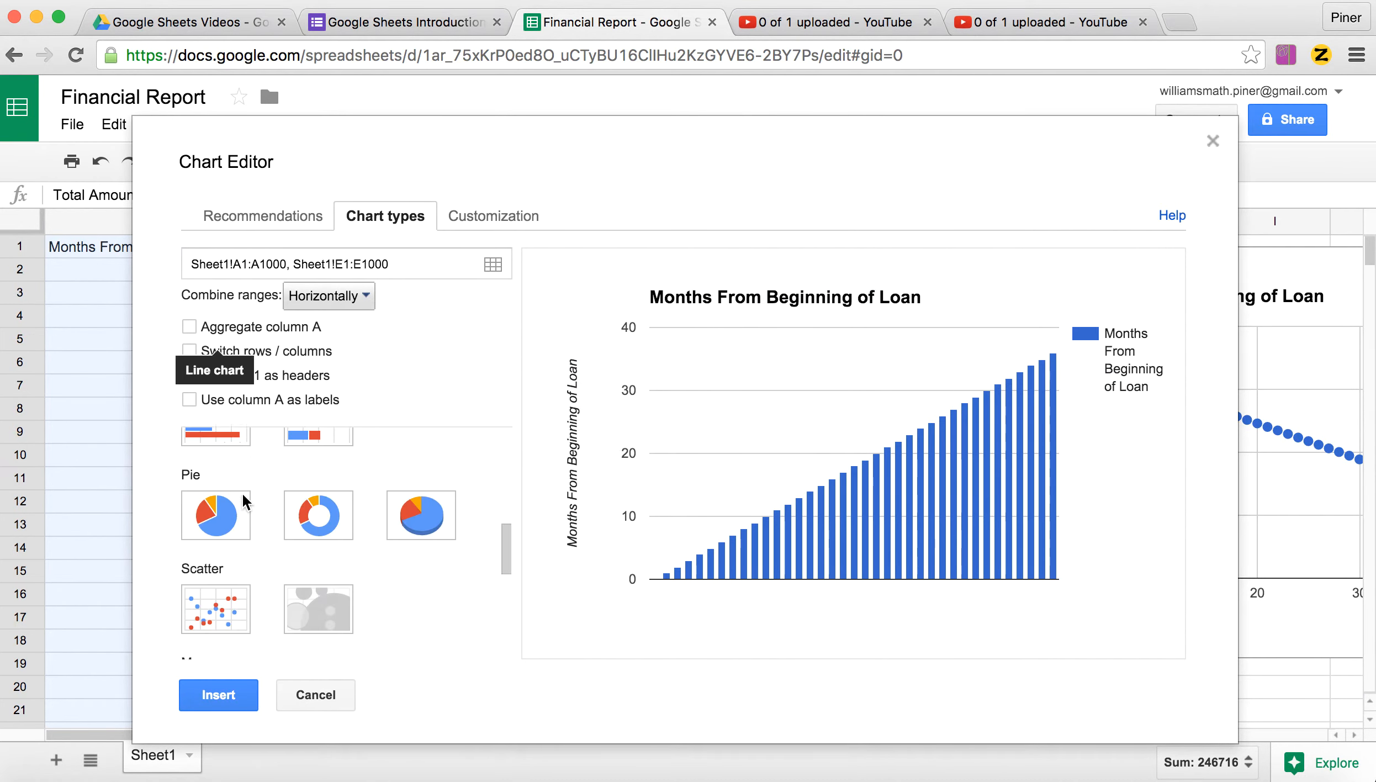
{"action": "left_click", "coordinate": [221, 527]}
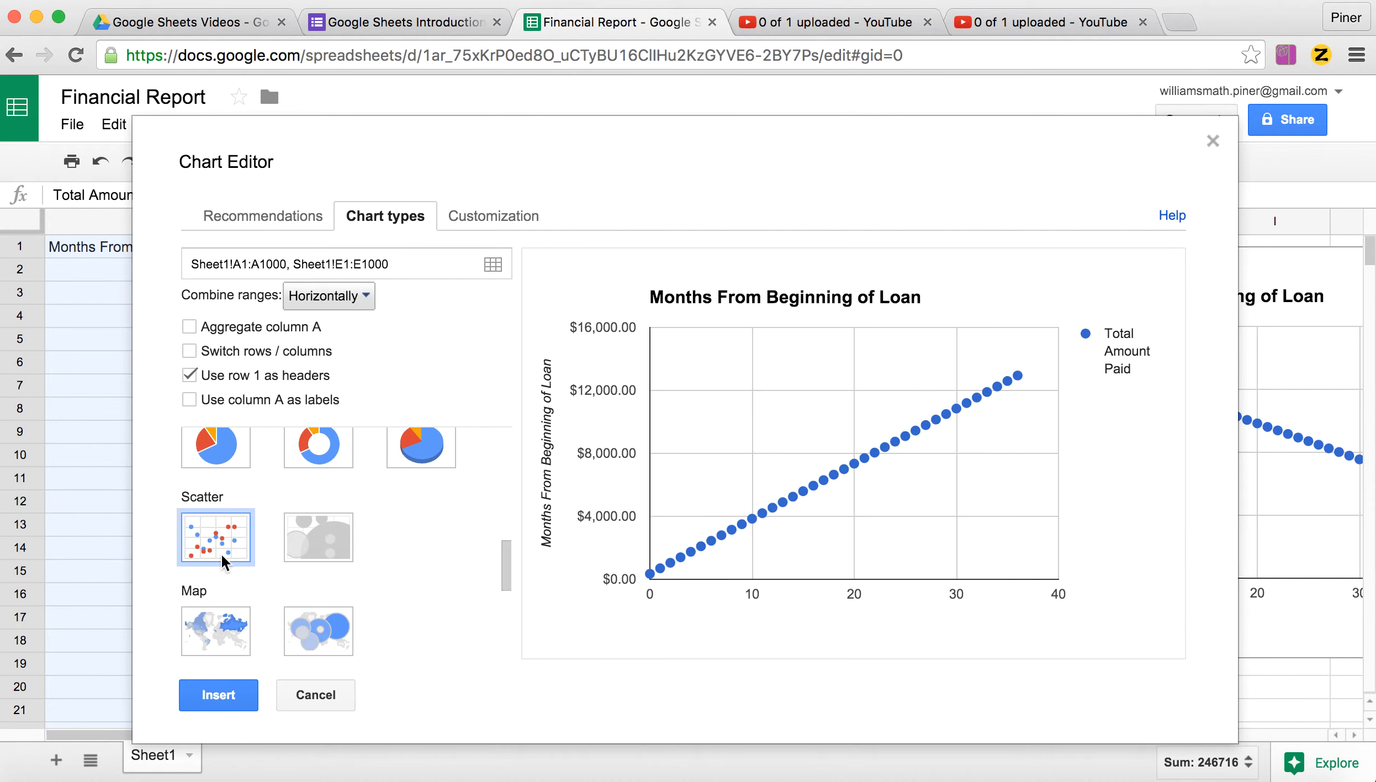
{"action": "left_click", "coordinate": [218, 694]}
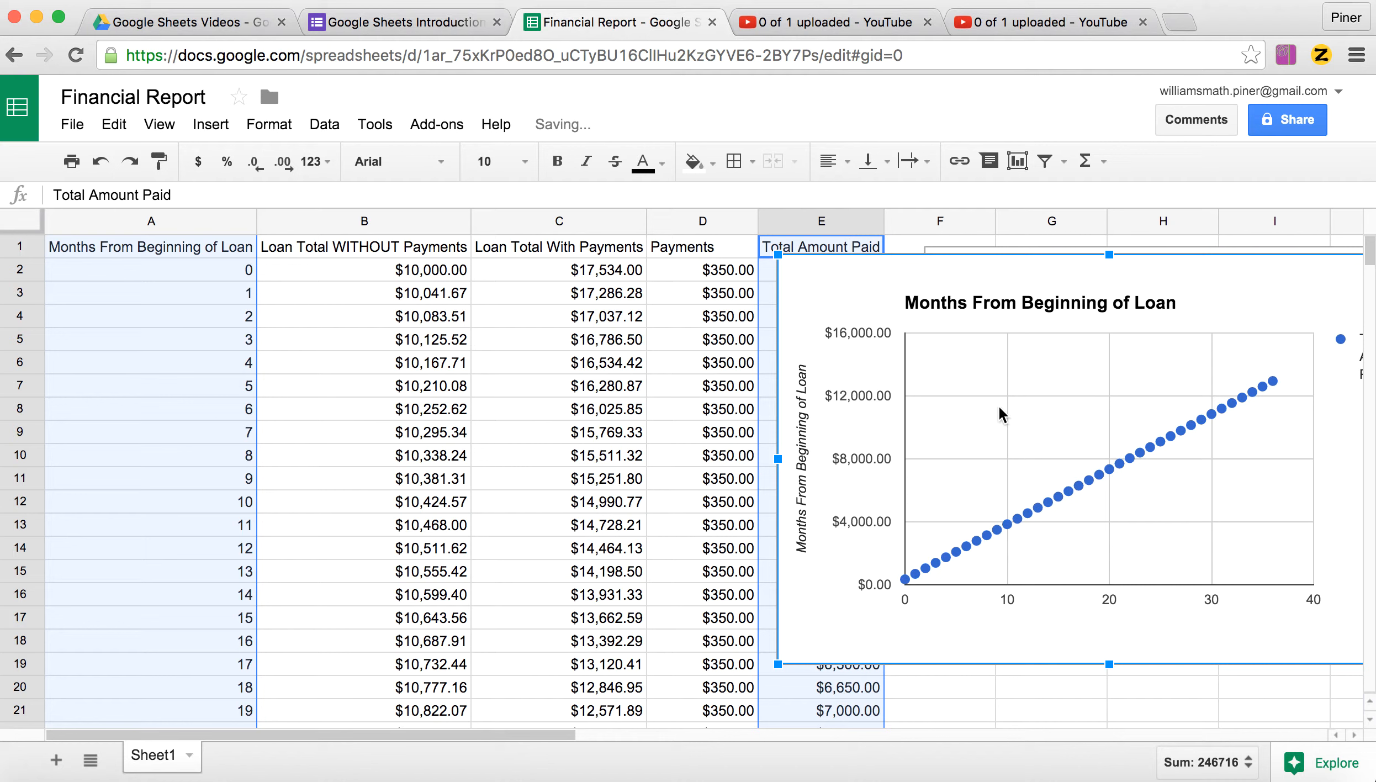
Change the vertical axis title of the second scatter chart to "Total Amount Paid" and deselect the chart
{"action": "left_click", "coordinate": [800, 475]}
{"action": "left_click", "coordinate": [800, 475]}
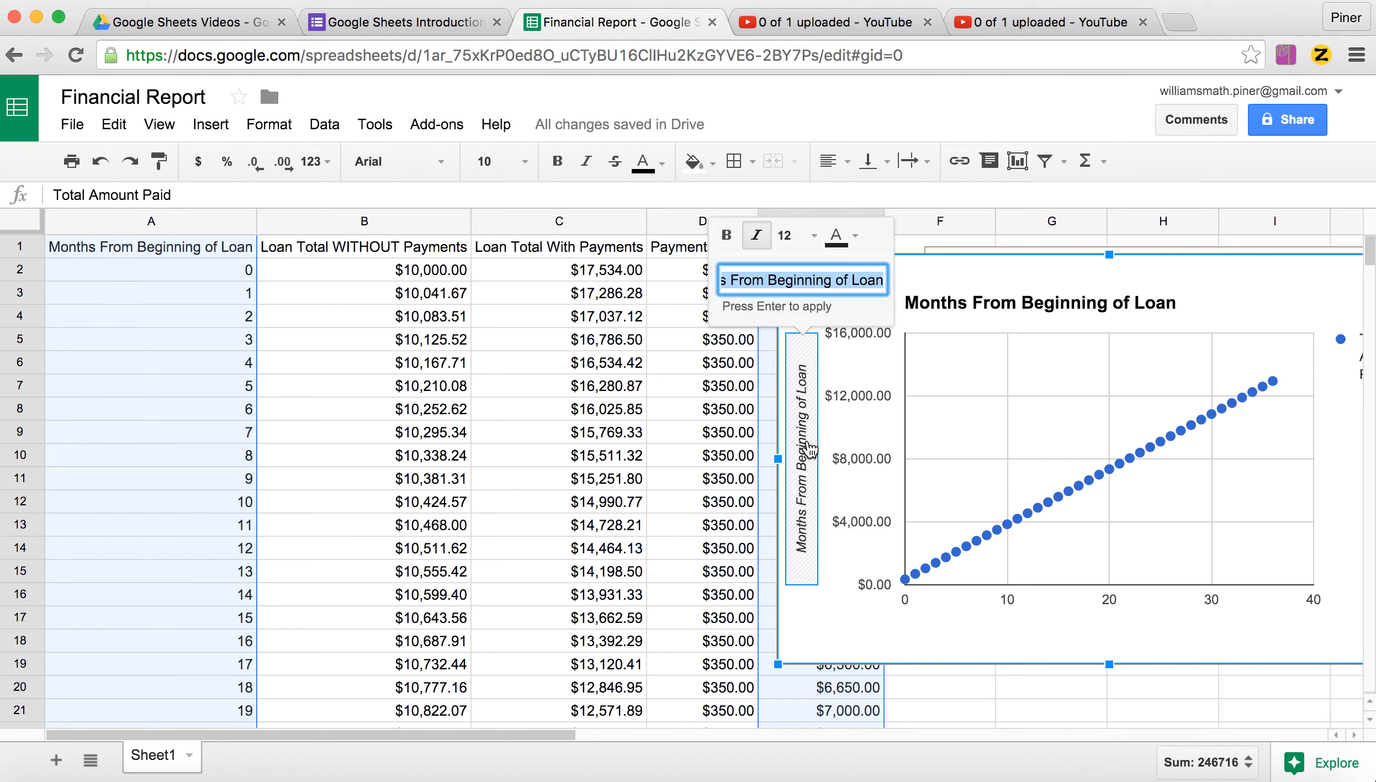
{"action": "type", "text": "Total Amount Paid"}
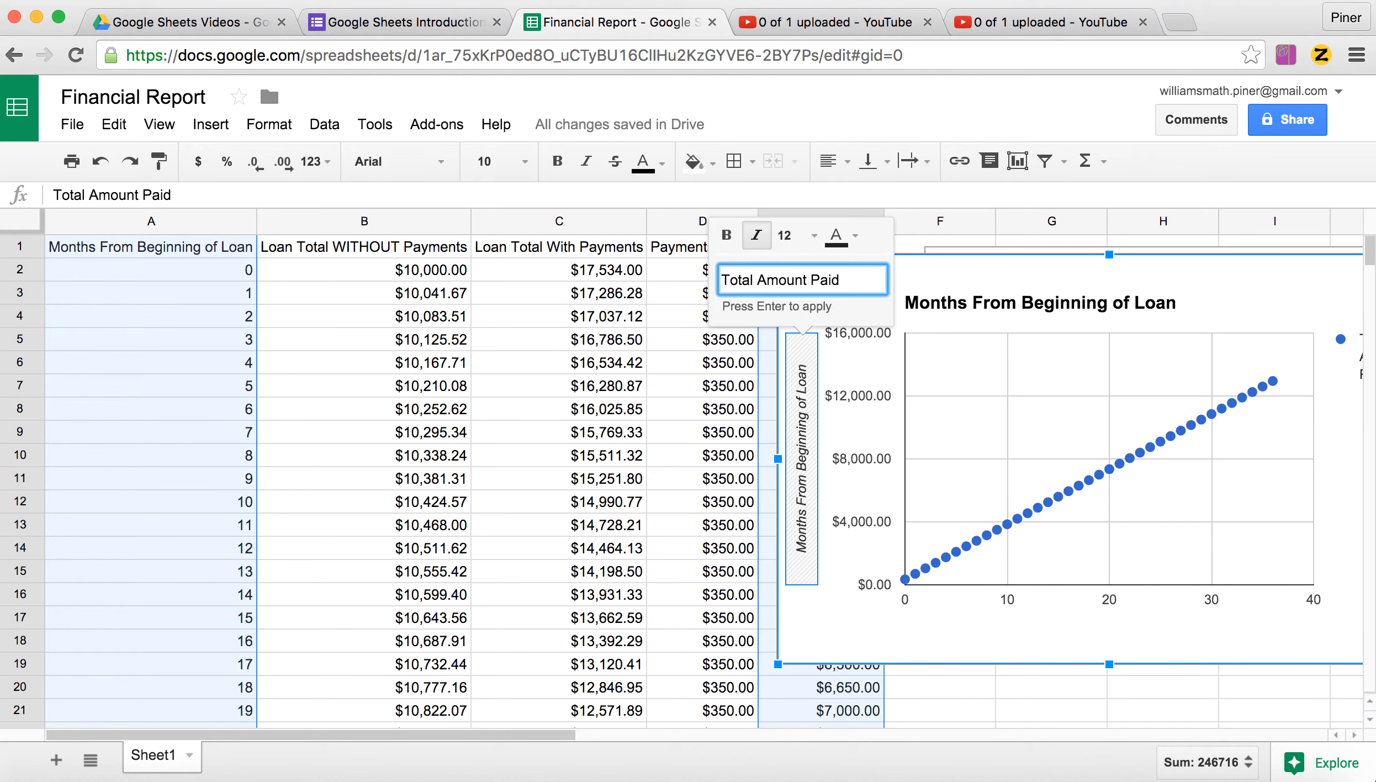
{"action": "key", "text": "Return"}
{"action": "left_click", "coordinate": [637, 596]}
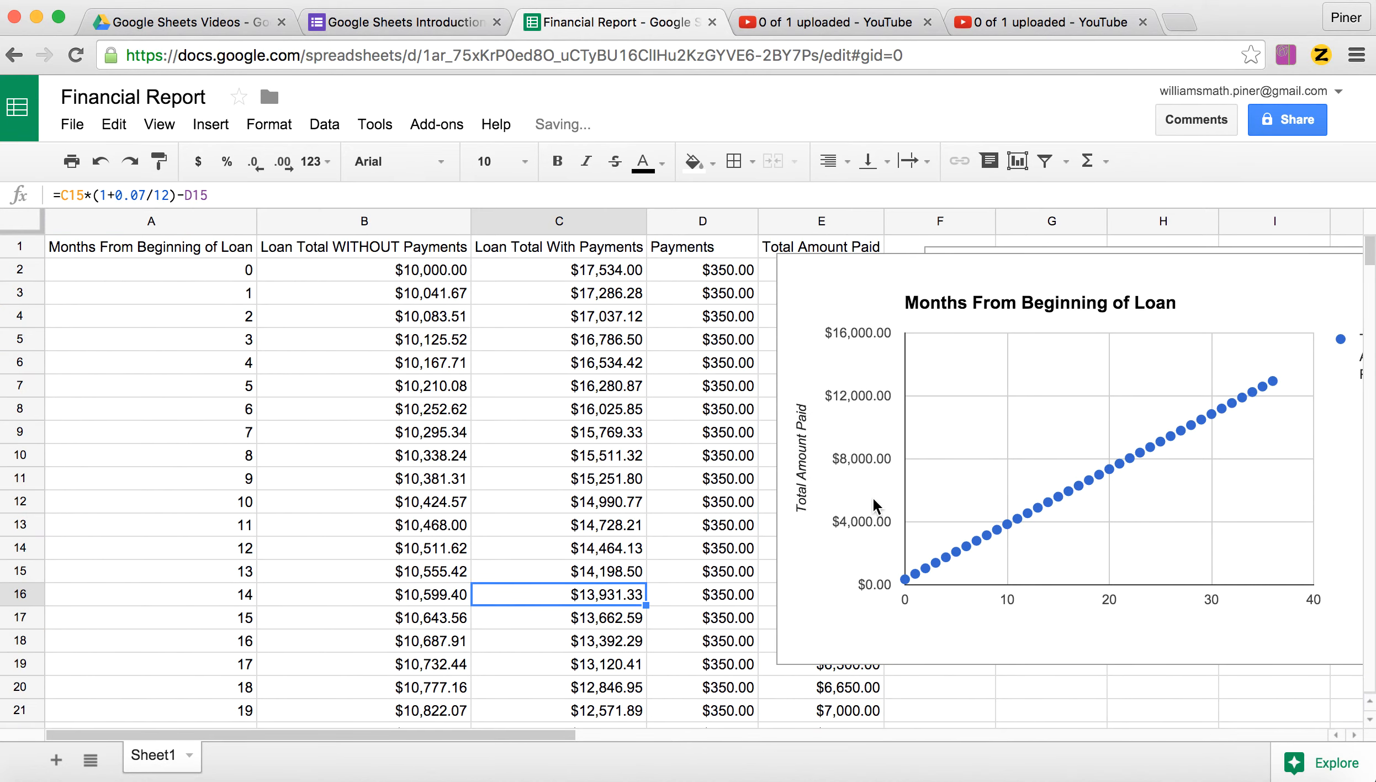
Move the total amount paid chart directly below the loan total chart, beside column E
{"action": "scroll", "coordinate": [894, 431], "scroll_direction": "down", "scroll_amount": 5}
{"action": "left_click", "coordinate": [977, 267]}
{"action": "left_click_drag", "start_coordinate": [989, 267], "coordinate": [1144, 700]}
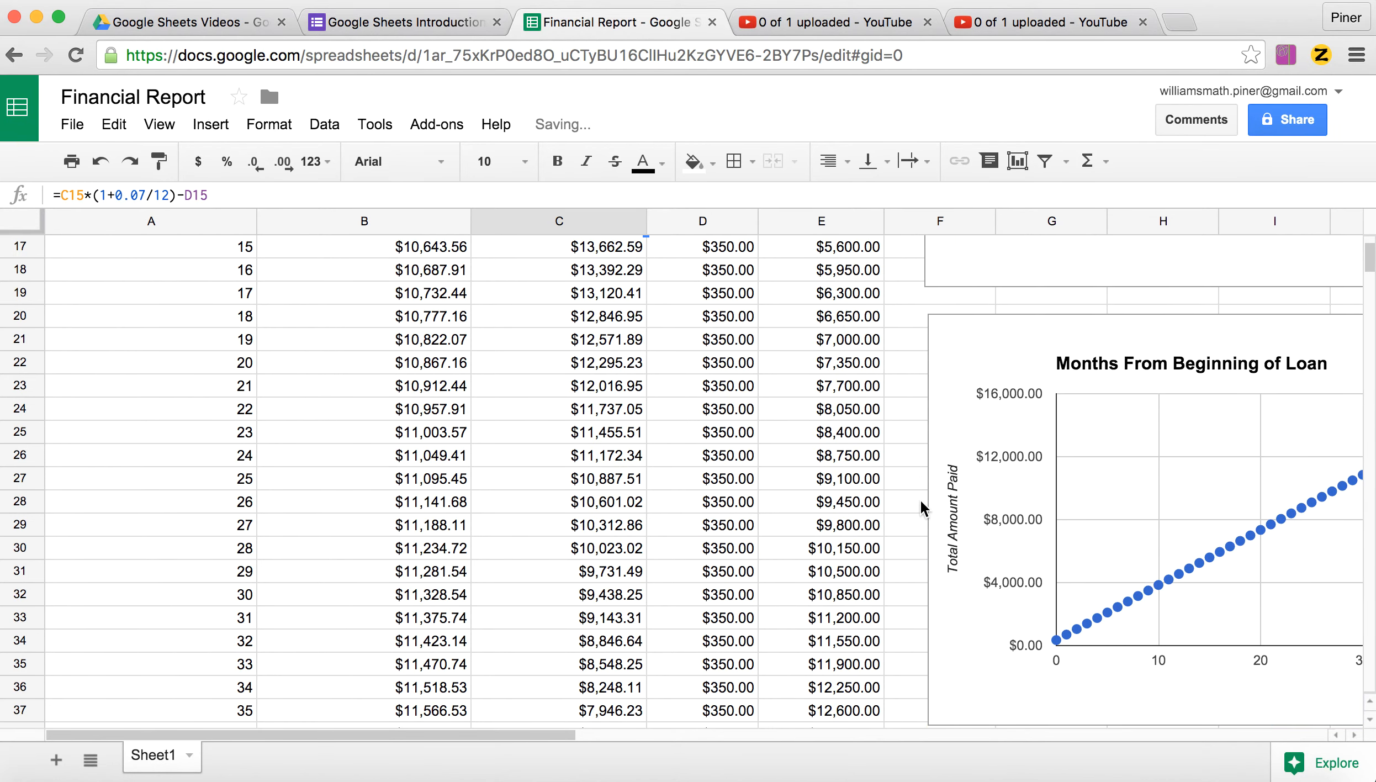
{"action": "scroll", "coordinate": [920, 498], "scroll_direction": "up", "scroll_amount": 5}
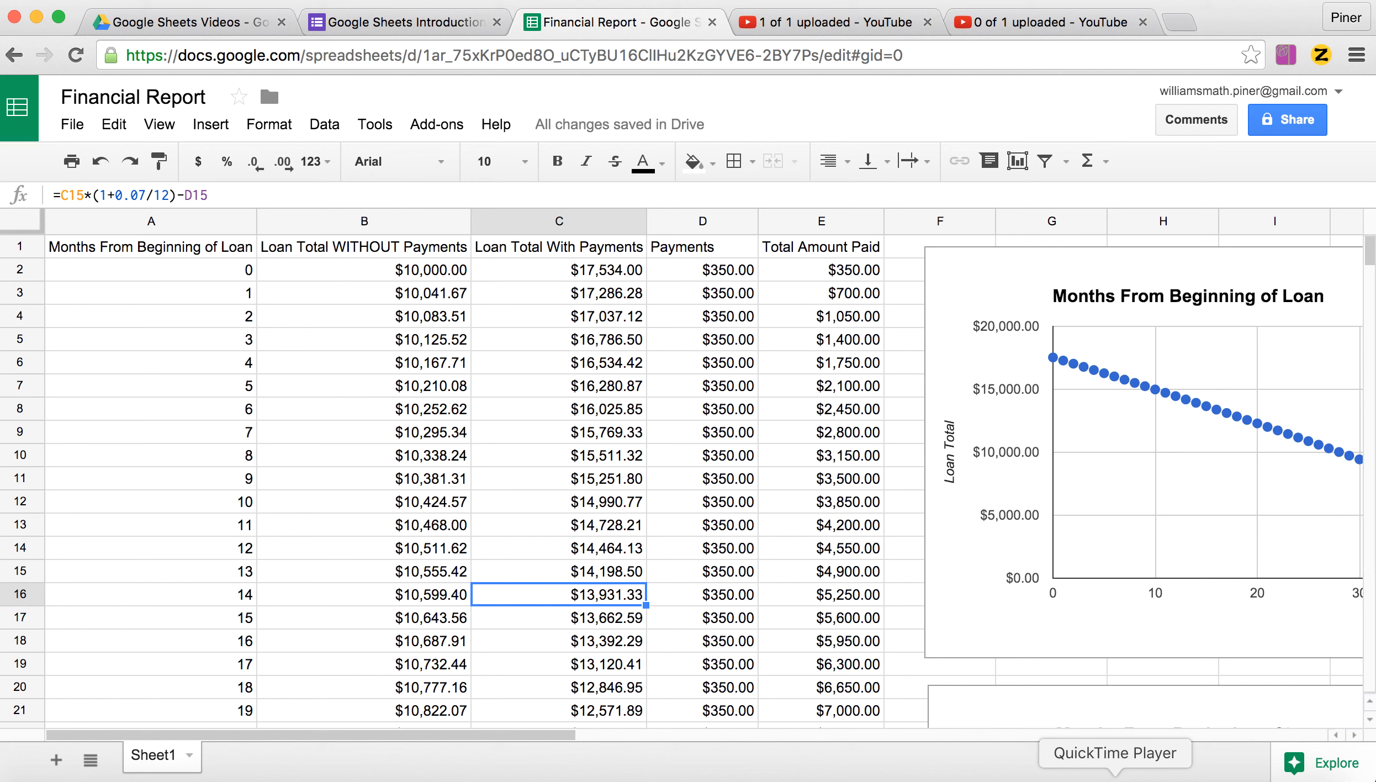
{"action": "right_click", "coordinate": [1115, 779]}
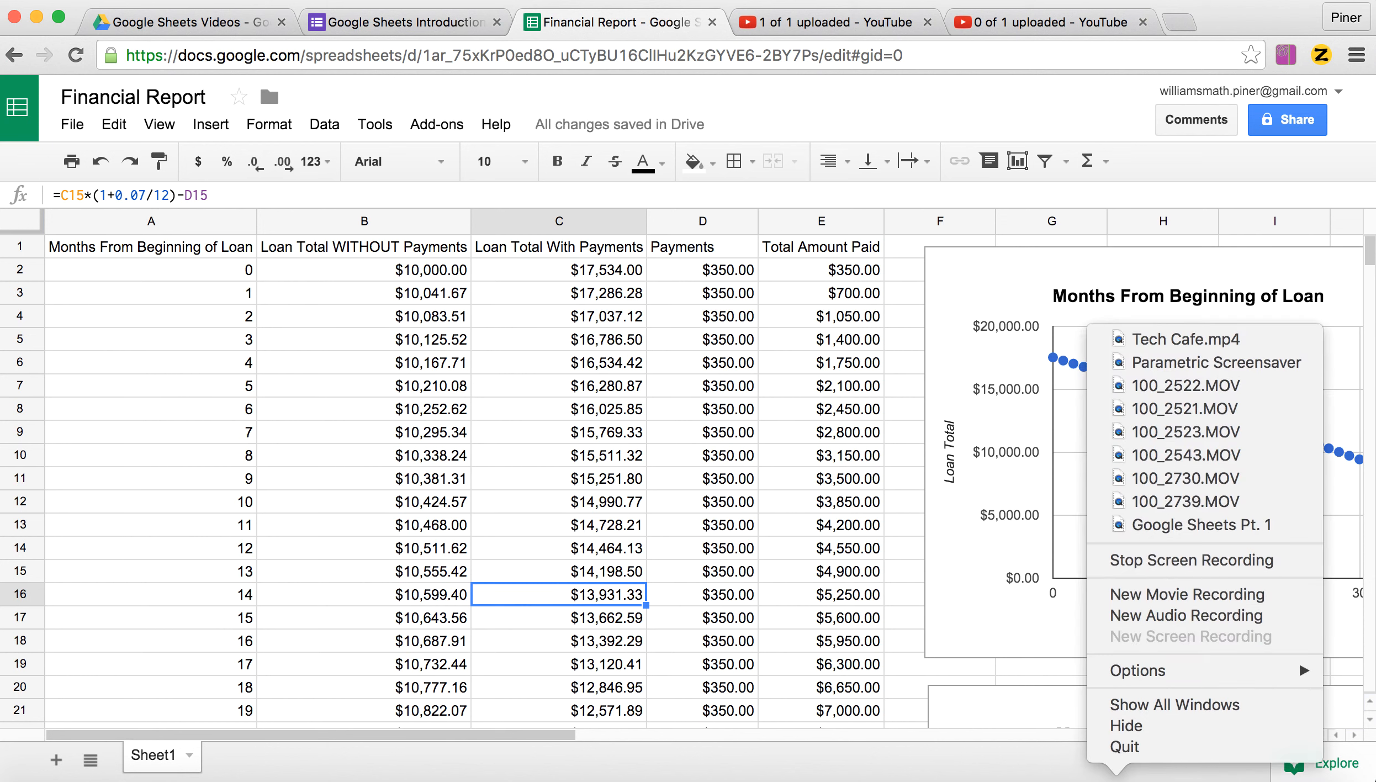